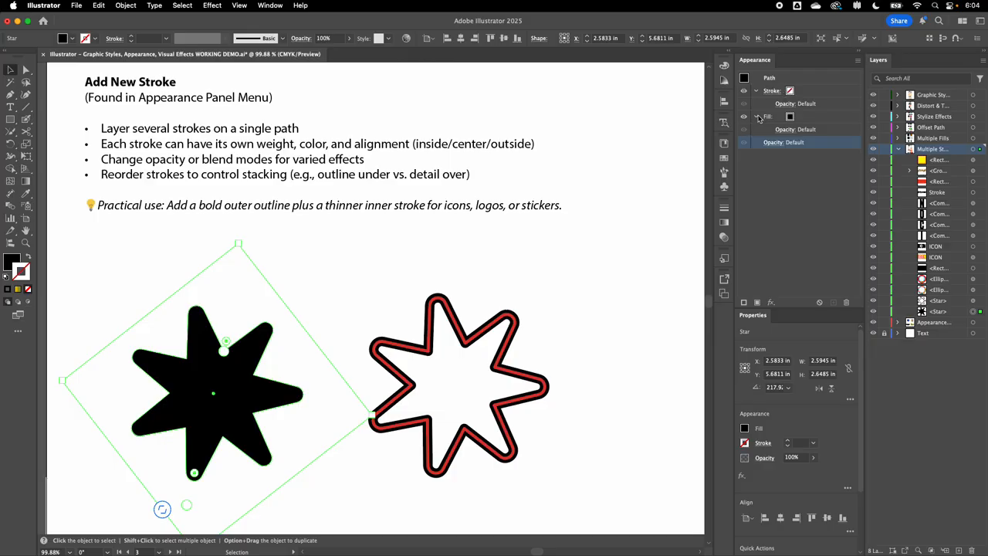
Step: Swap the solid black star's fill and stroke colors so it is only outlined, and set its stroke weight to 8 pt
scroll(415, 298, down, 2)
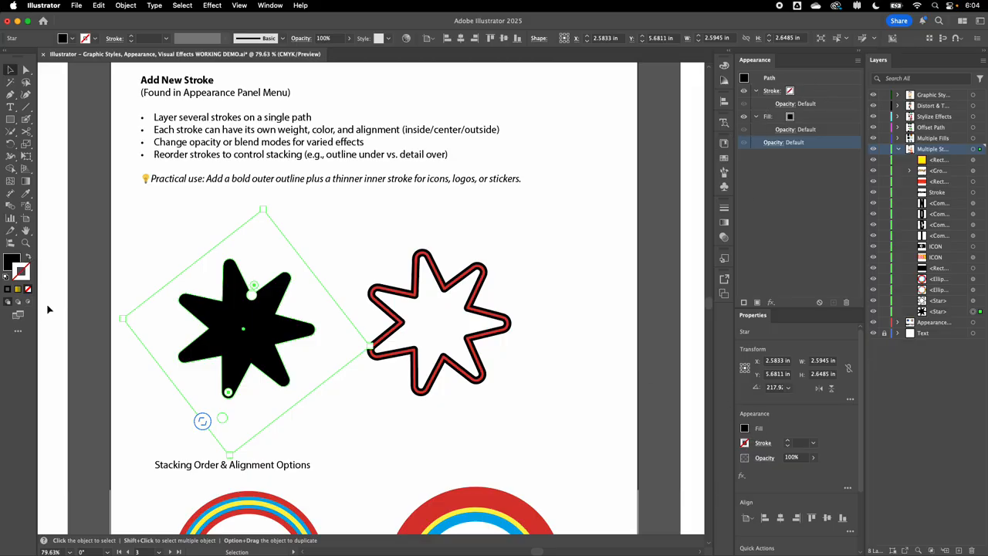
click(29, 260)
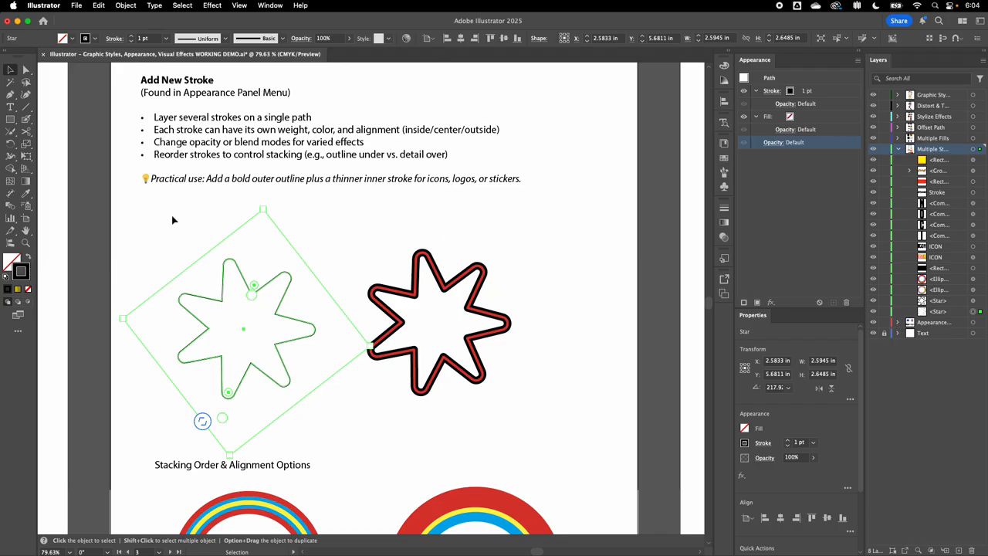
click(808, 93)
click(809, 90)
click(810, 90)
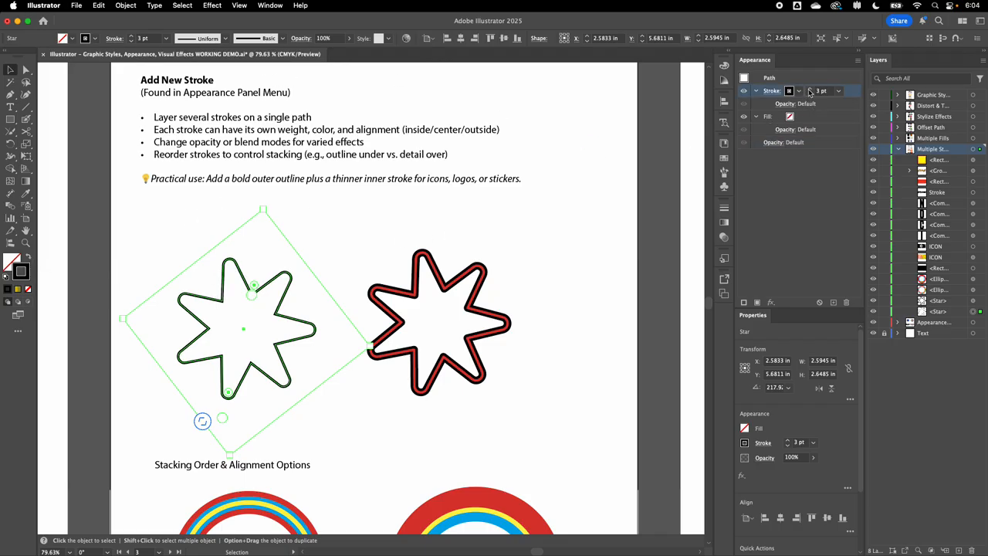
click(809, 91)
click(810, 90)
click(809, 91)
click(809, 91)
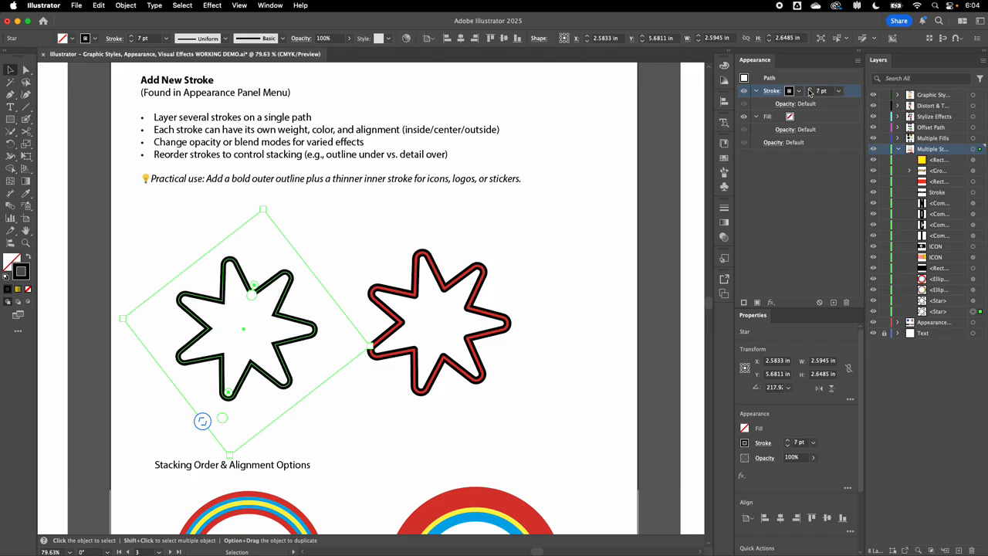
click(809, 90)
click(328, 243)
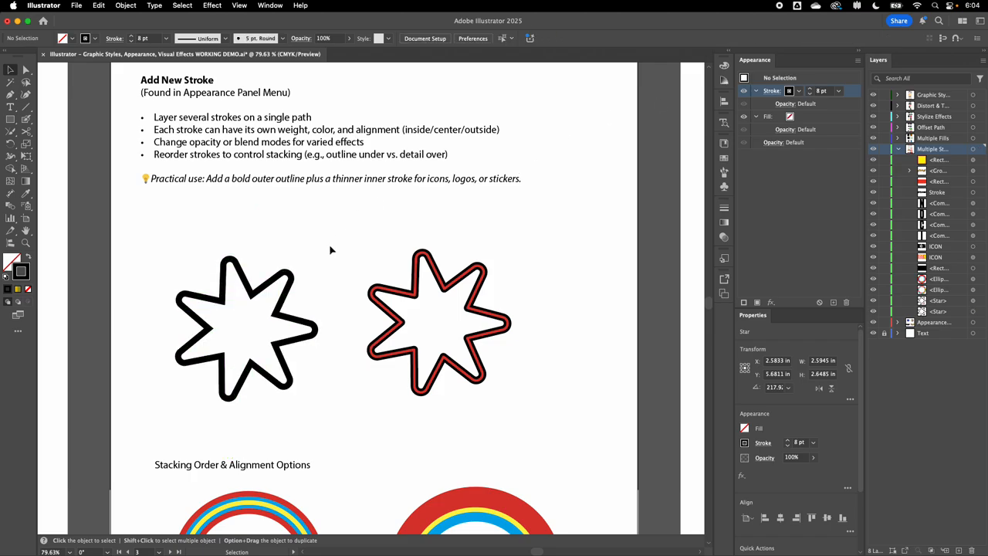
Step: Display the Stroke settings and examine the cap, corner and stroke alignment options
scroll(345, 284, up, 4)
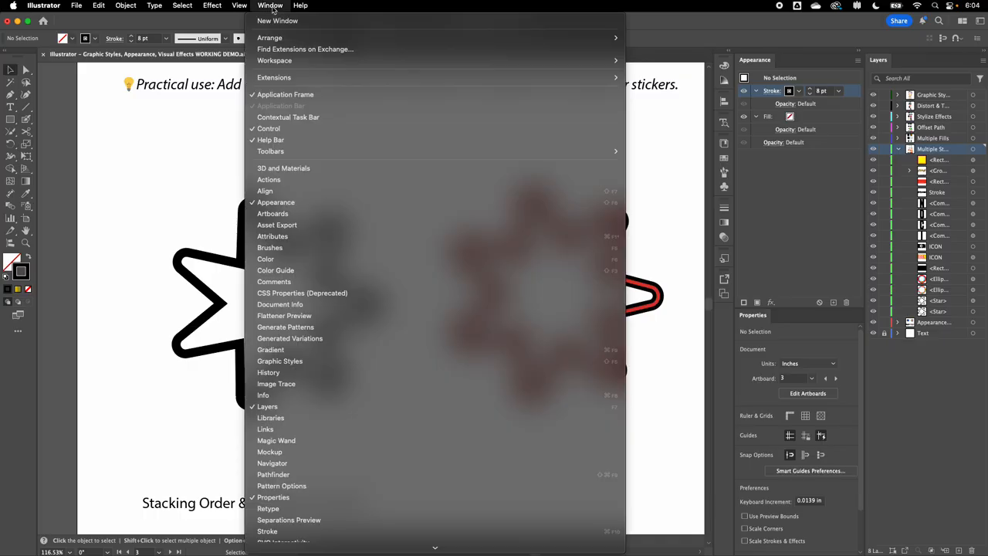
click(270, 5)
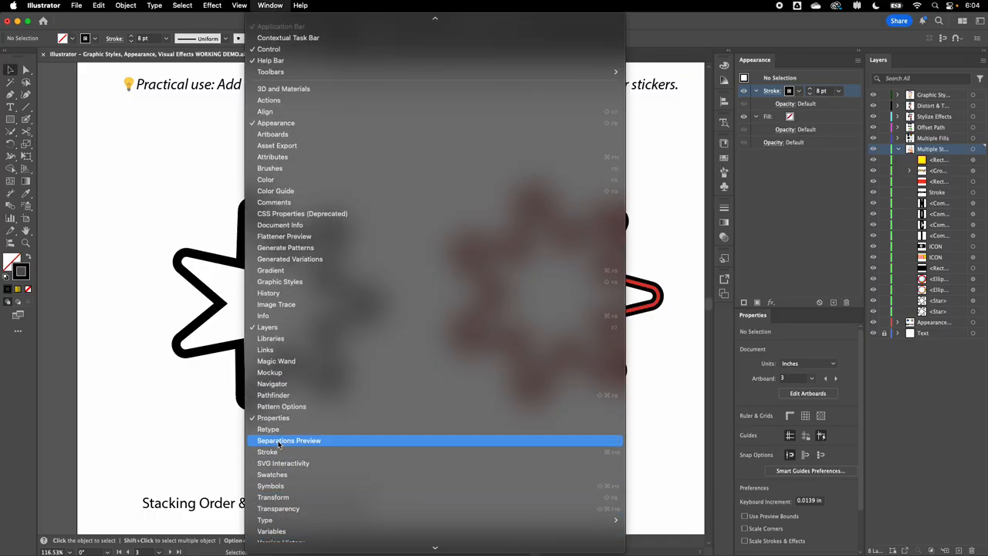
click(276, 452)
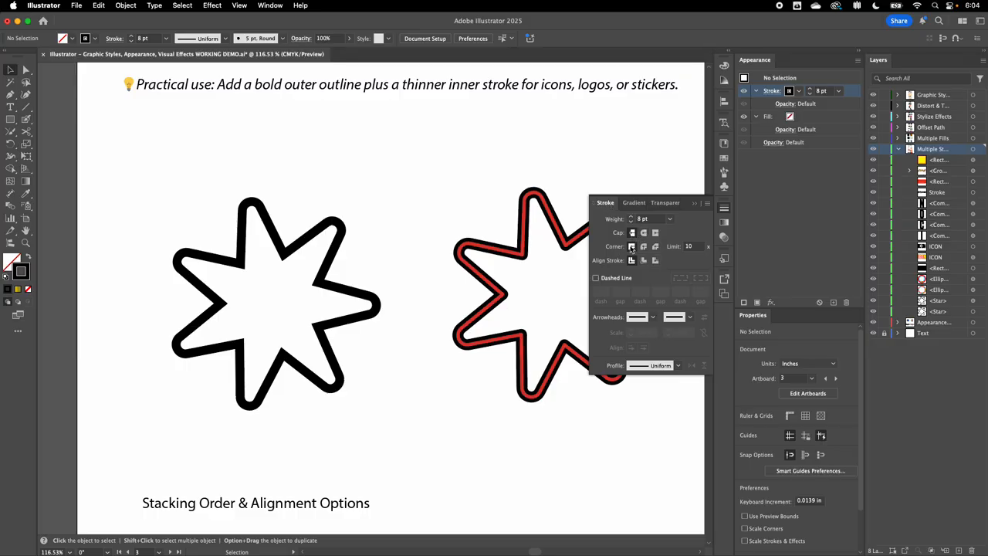
click(725, 210)
click(727, 211)
click(726, 211)
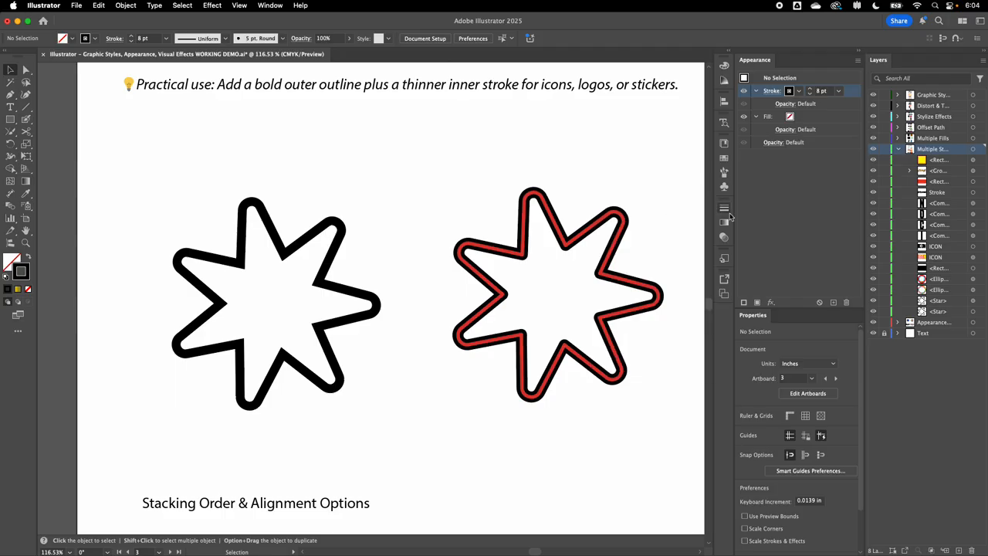
click(726, 210)
click(727, 211)
Step: Inspect the stroke options of the black outlined star through its appearance attributes
click(310, 242)
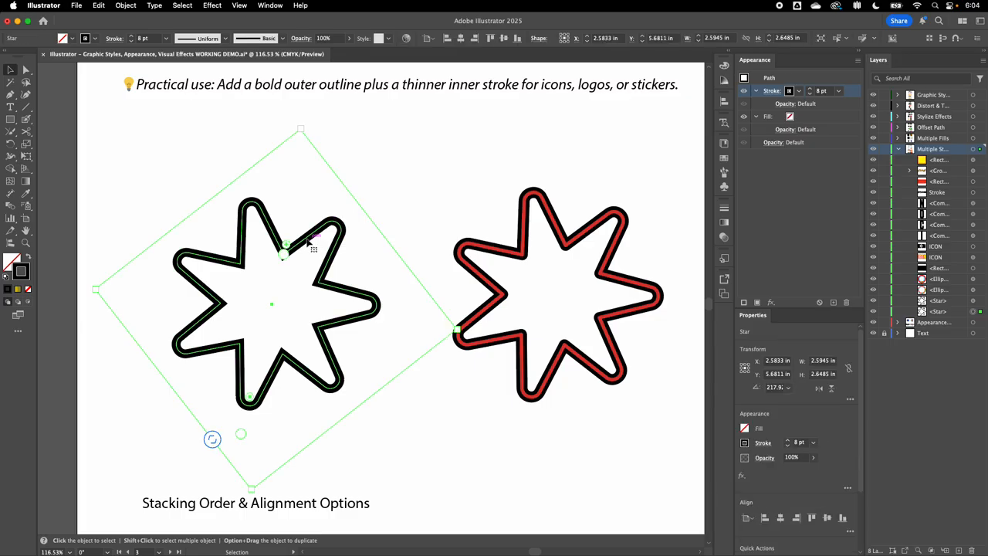
click(775, 92)
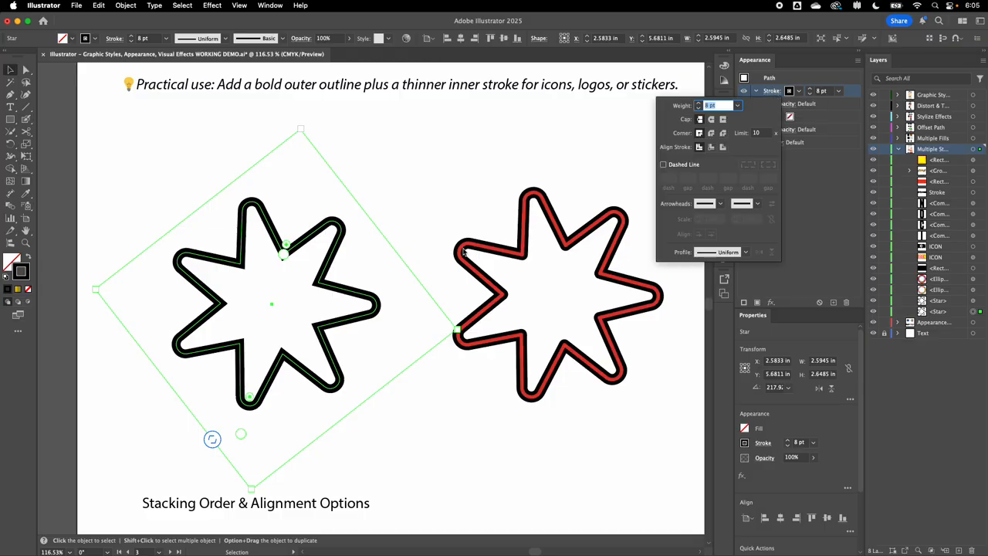
key(Escape)
click(384, 199)
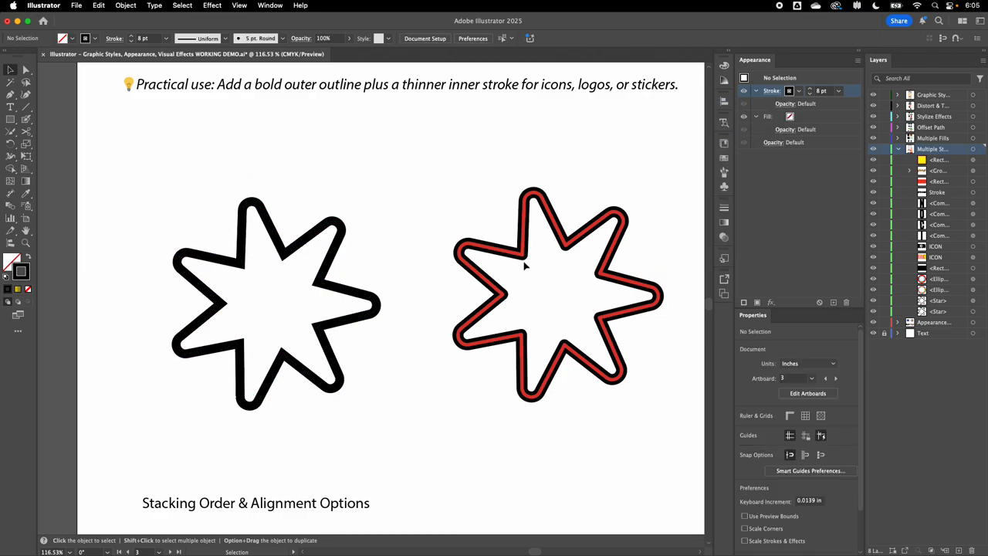
Step: Set the corner style of the black star's stroke to Round Join and check its inner corners
click(307, 242)
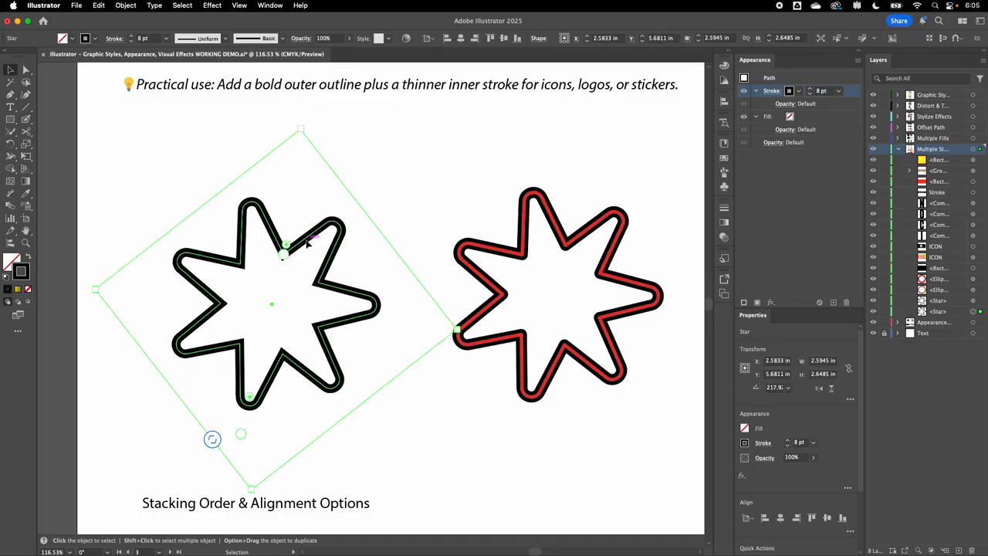
click(770, 91)
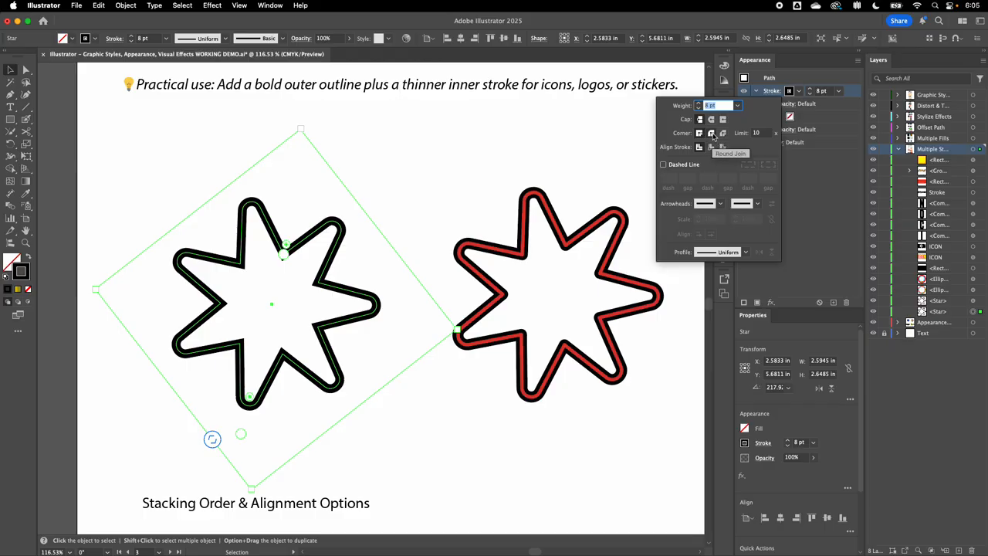
click(712, 135)
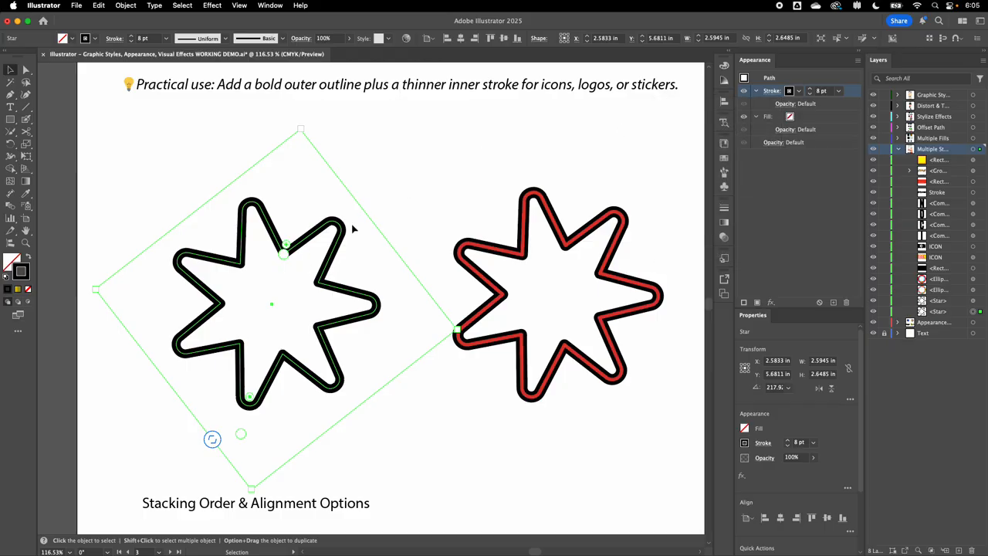
click(440, 453)
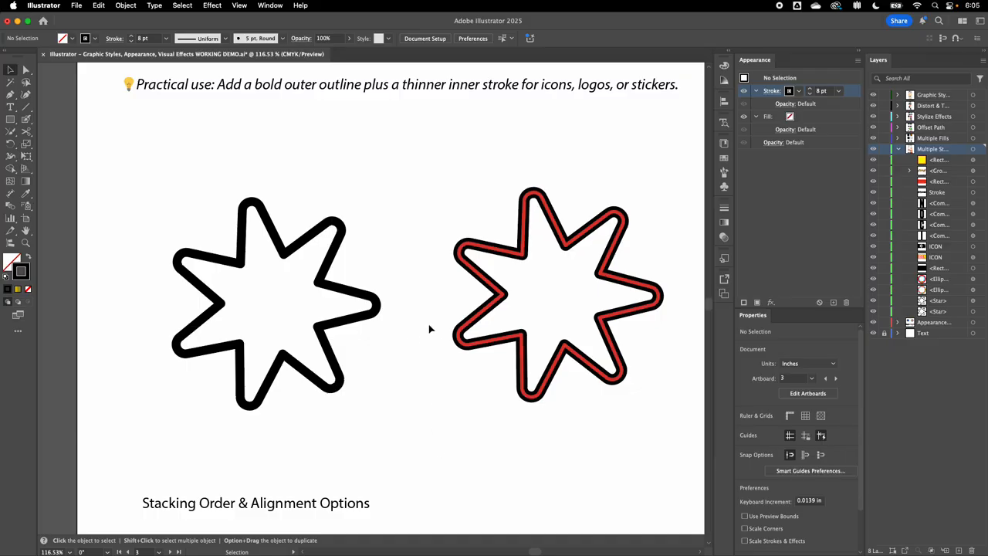
click(284, 253)
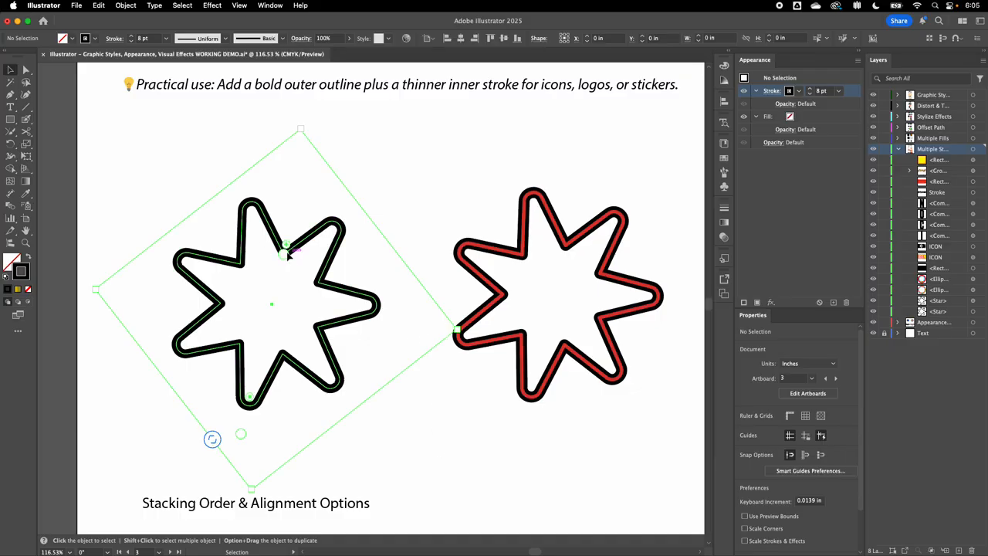
click(373, 205)
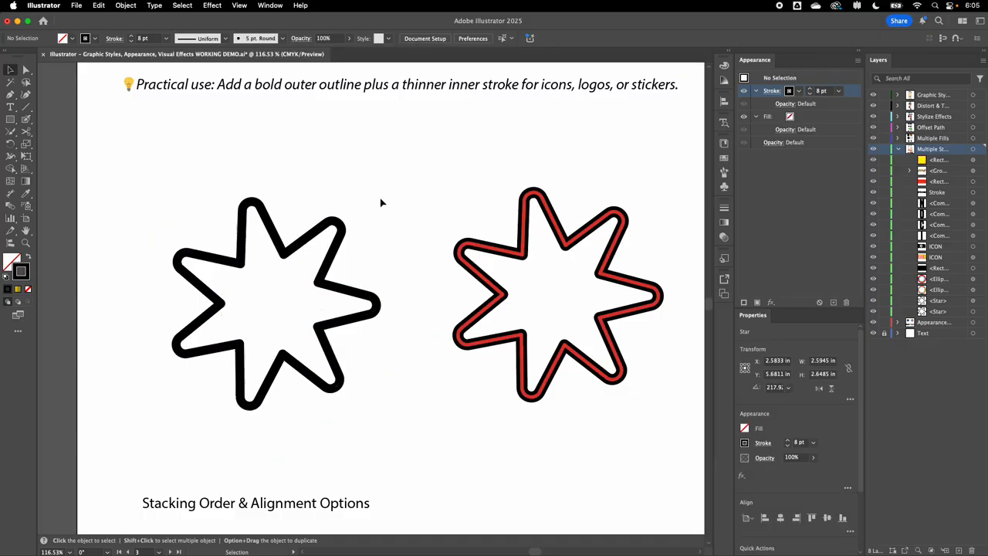
Step: Add a second stroke to the black star and color the upper stroke red
click(340, 223)
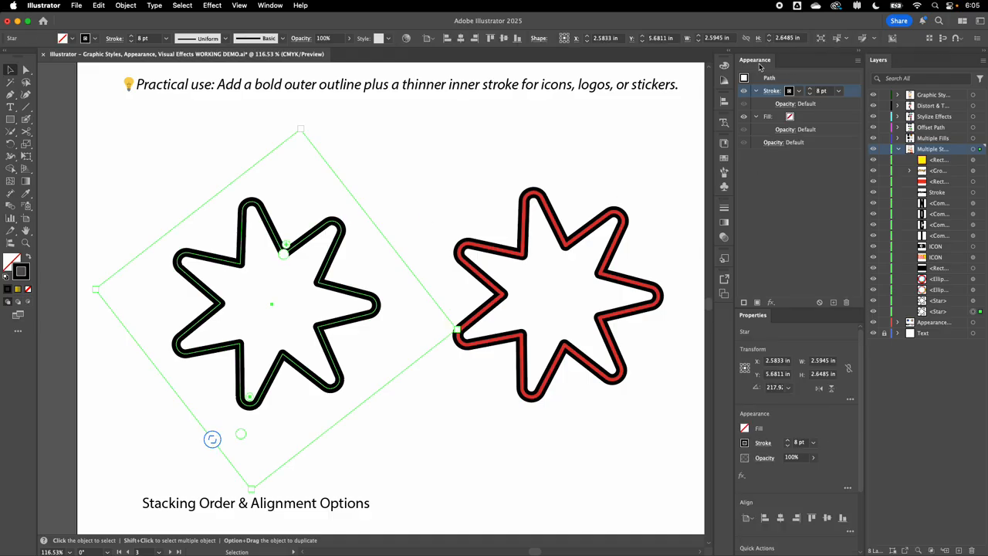
click(744, 303)
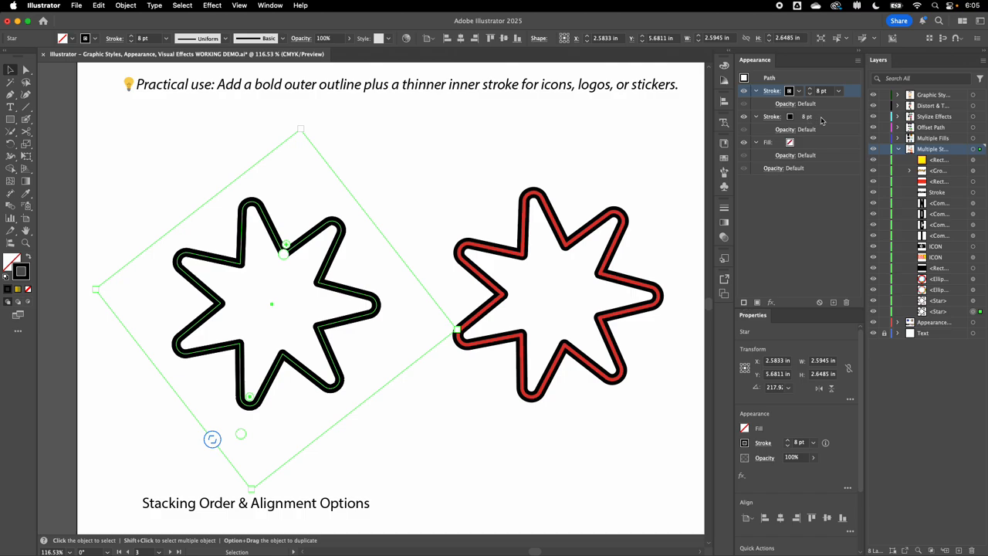
click(820, 117)
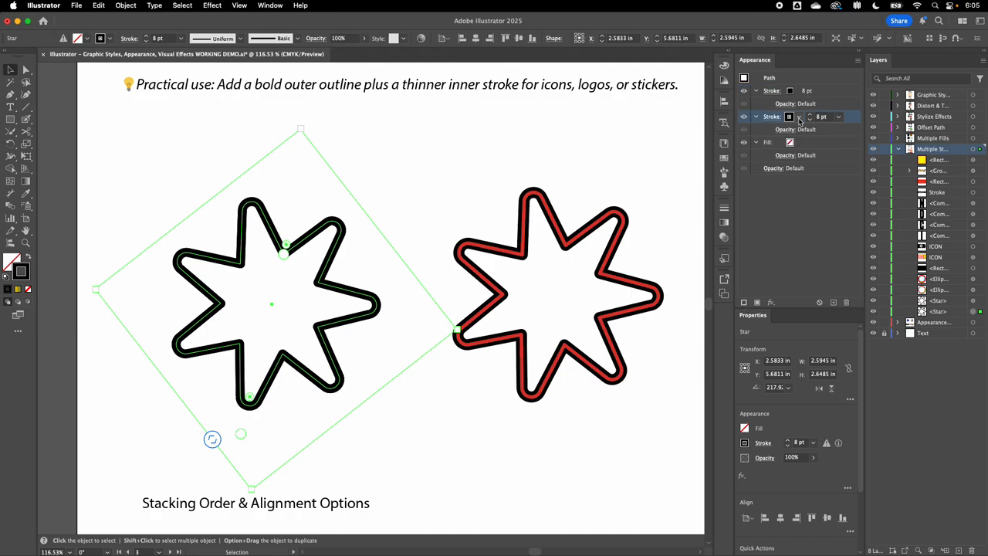
click(798, 94)
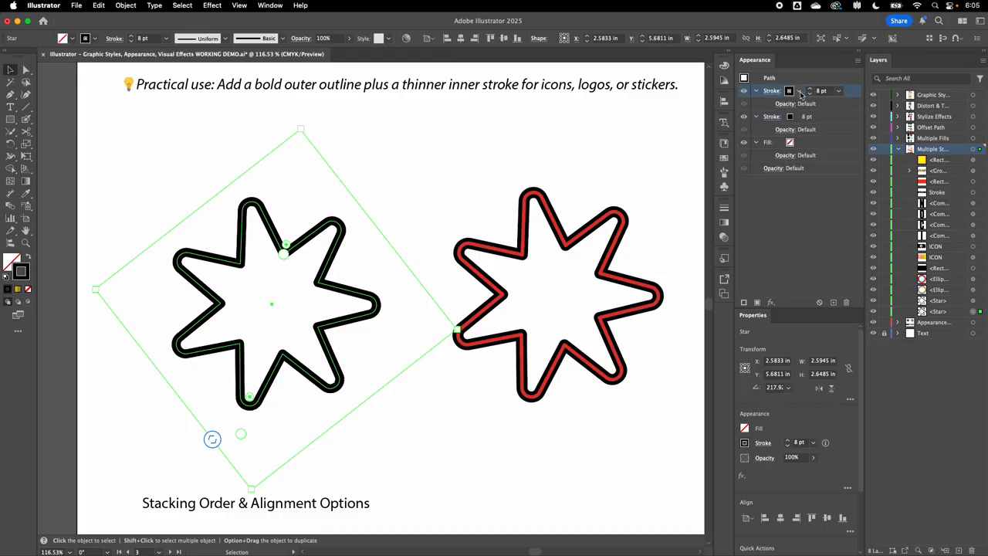
click(795, 93)
click(794, 93)
click(795, 92)
click(794, 93)
click(795, 93)
click(701, 139)
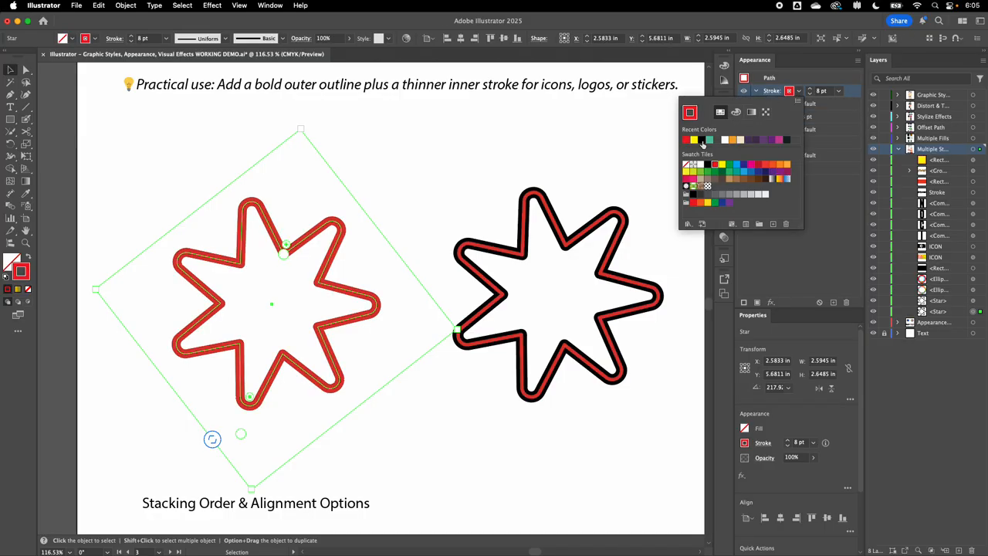
Step: Reduce the star's red upper stroke to a 3 pt weight and compare it with the reference star
click(811, 95)
click(810, 94)
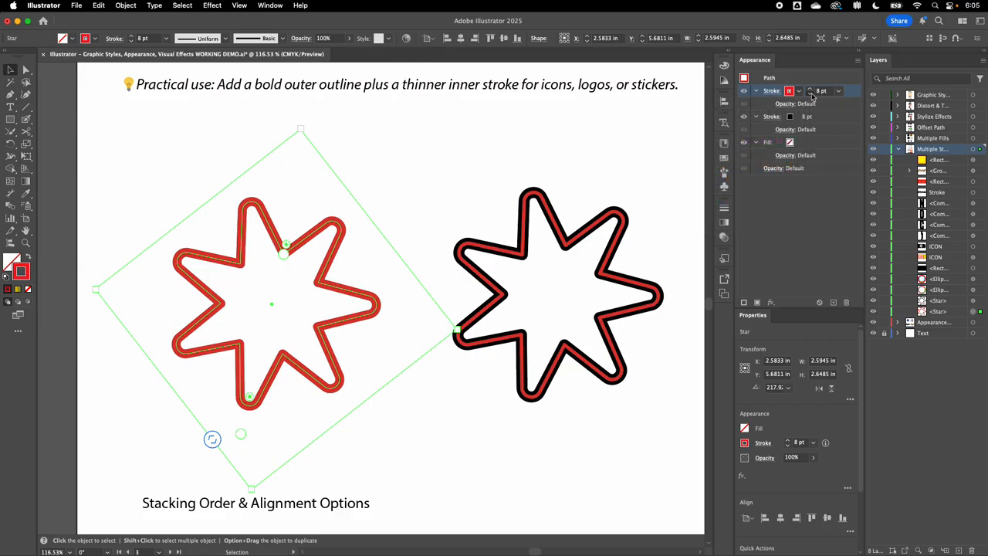
click(810, 94)
click(811, 94)
click(810, 94)
click(811, 94)
click(810, 95)
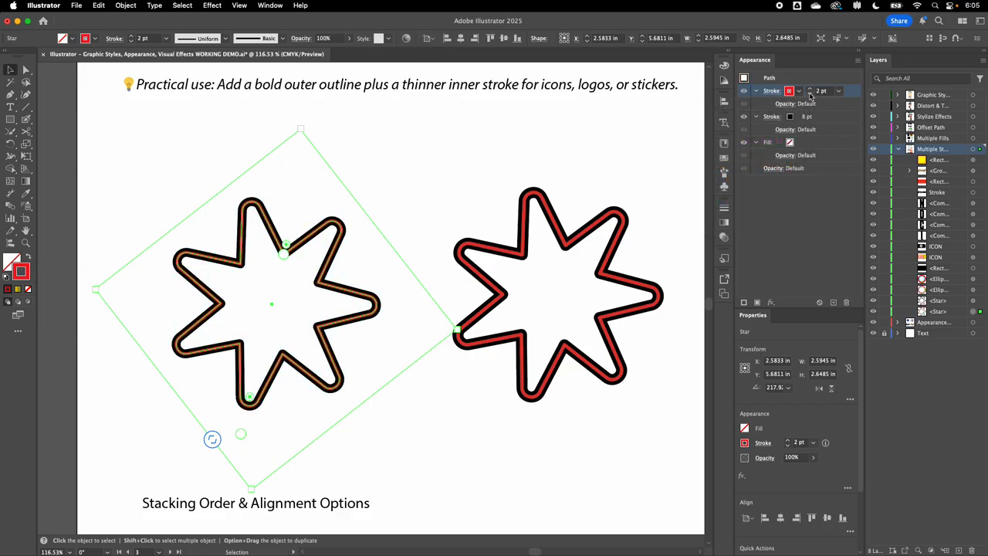
click(810, 91)
click(495, 198)
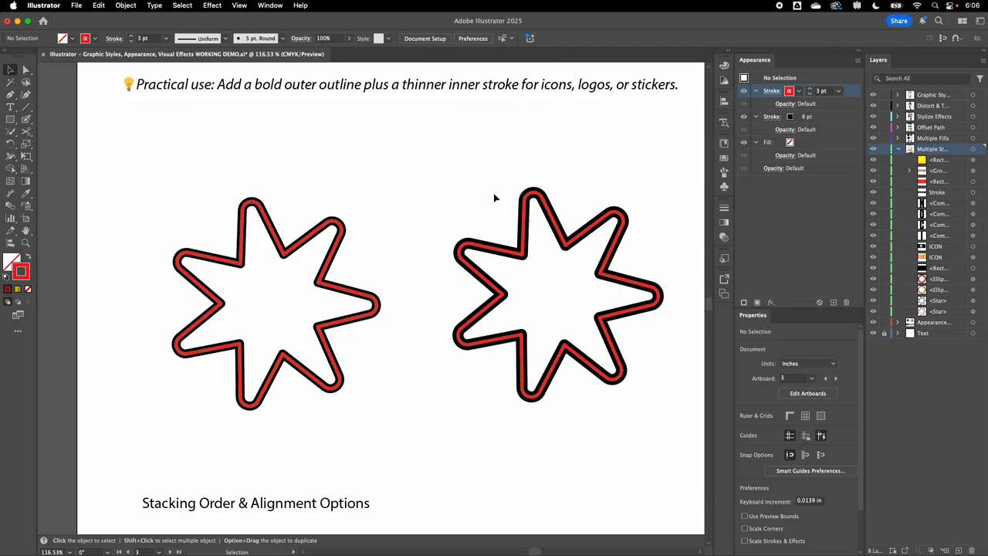
scroll(347, 250, up, 5)
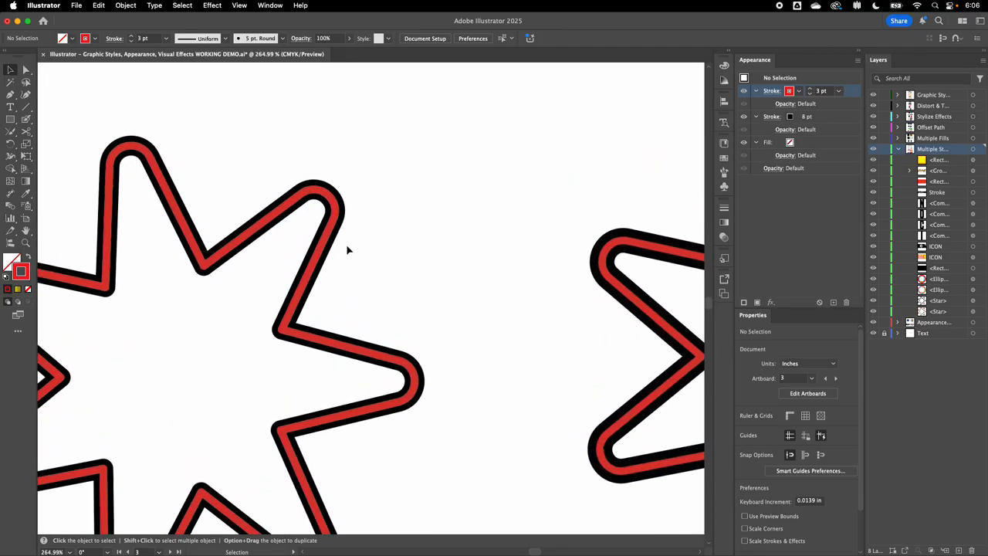
scroll(351, 274, down, 5)
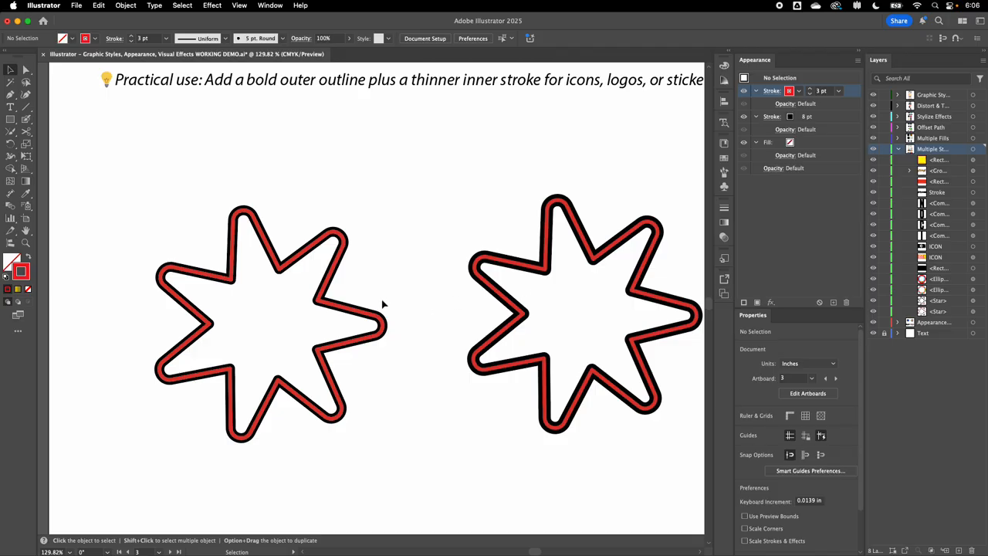
Step: Examine the yellow, blue and red strokes stacked on the first ring under Stacking Order & Alignment Options
scroll(296, 267, down, 3)
scroll(295, 266, down, 10)
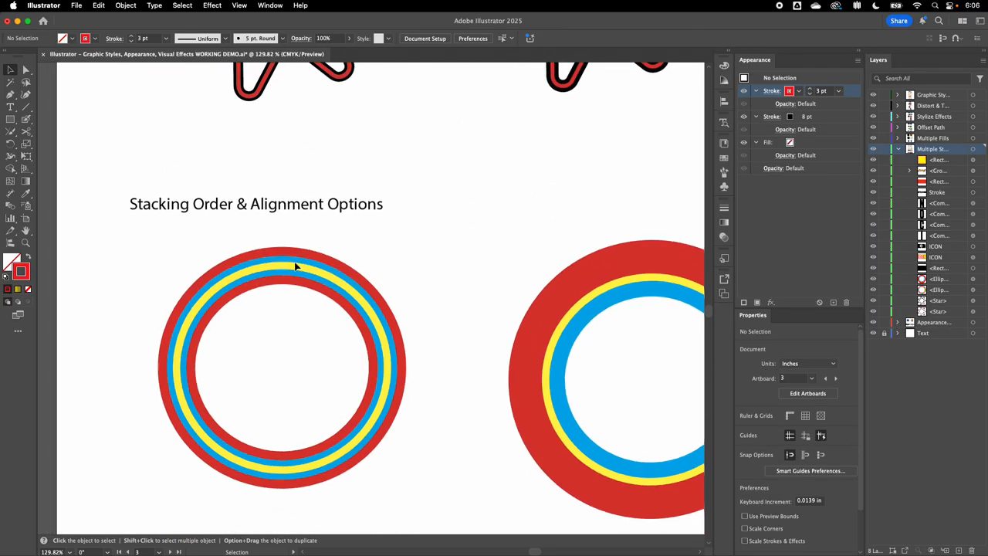
click(360, 245)
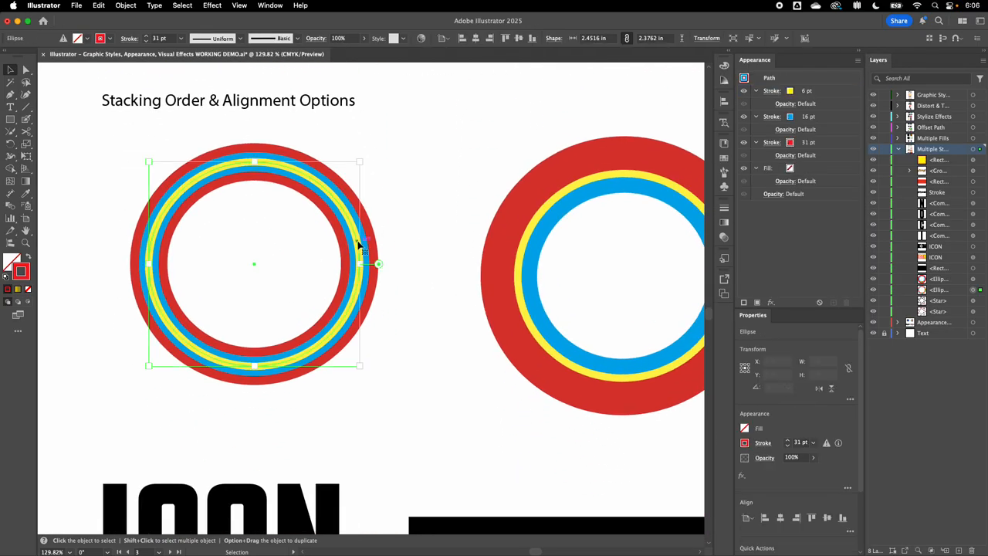
scroll(474, 208, right, 2)
scroll(473, 208, down, 2)
click(373, 164)
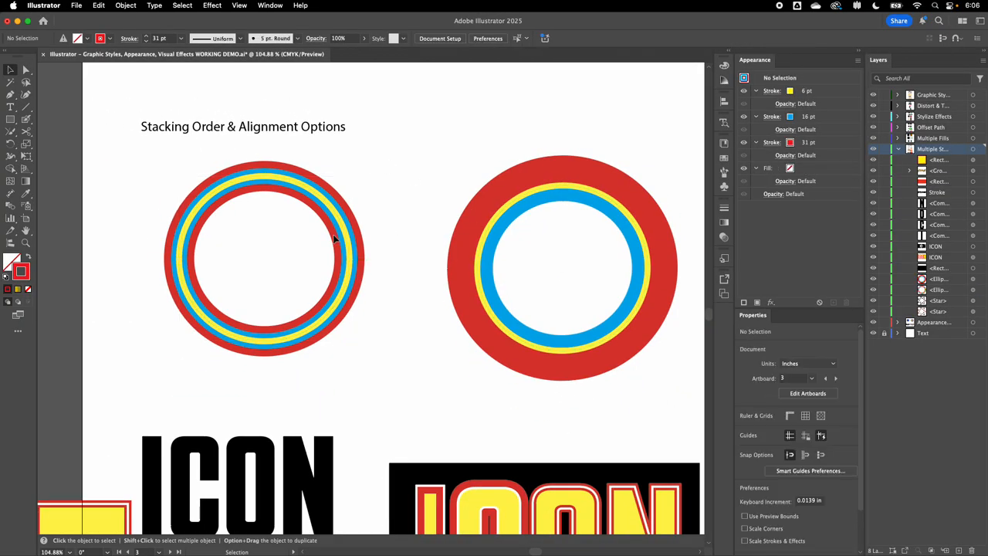
scroll(334, 239, up, 3)
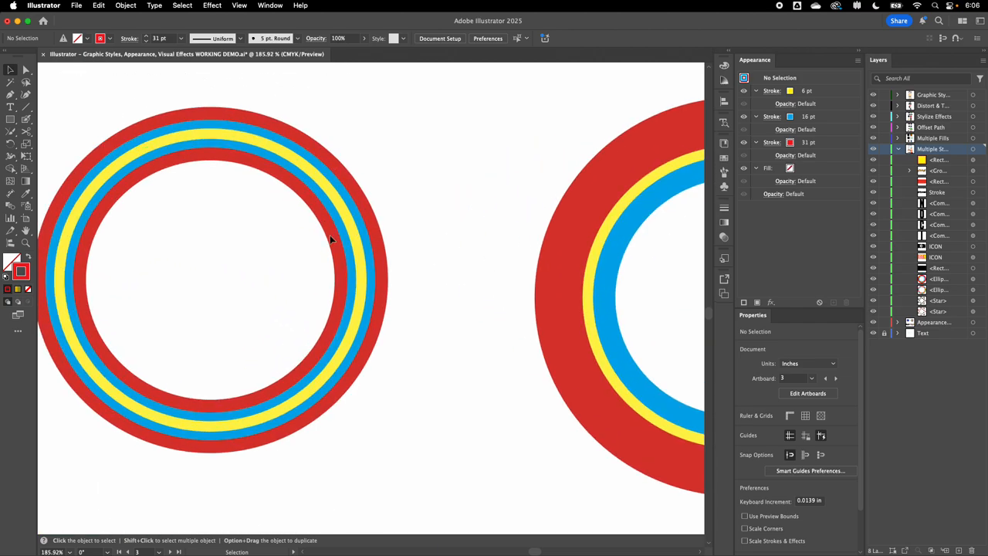
scroll(414, 214, down, 2)
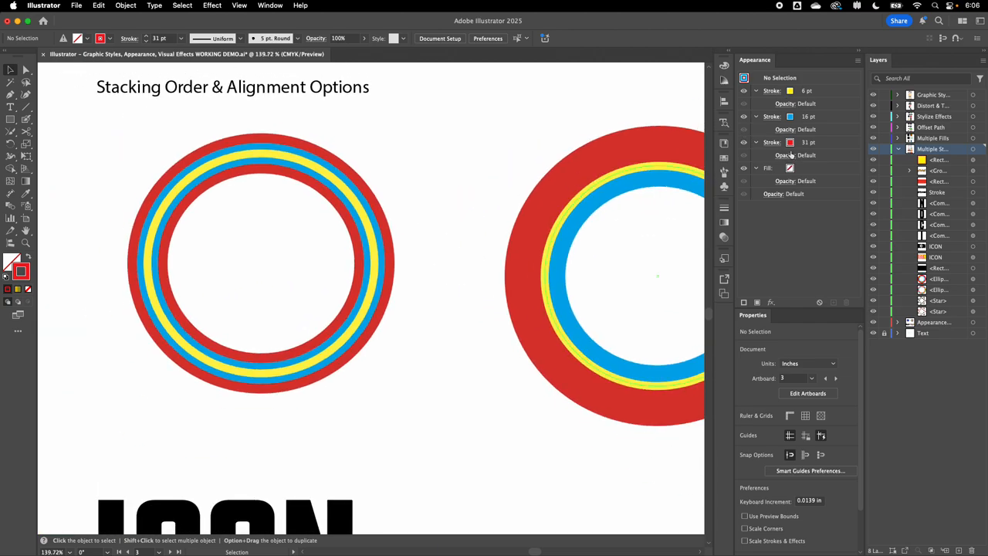
Step: Move the red 31 pt stroke to the top of the stroke stack, above the yellow and blue strokes
click(819, 146)
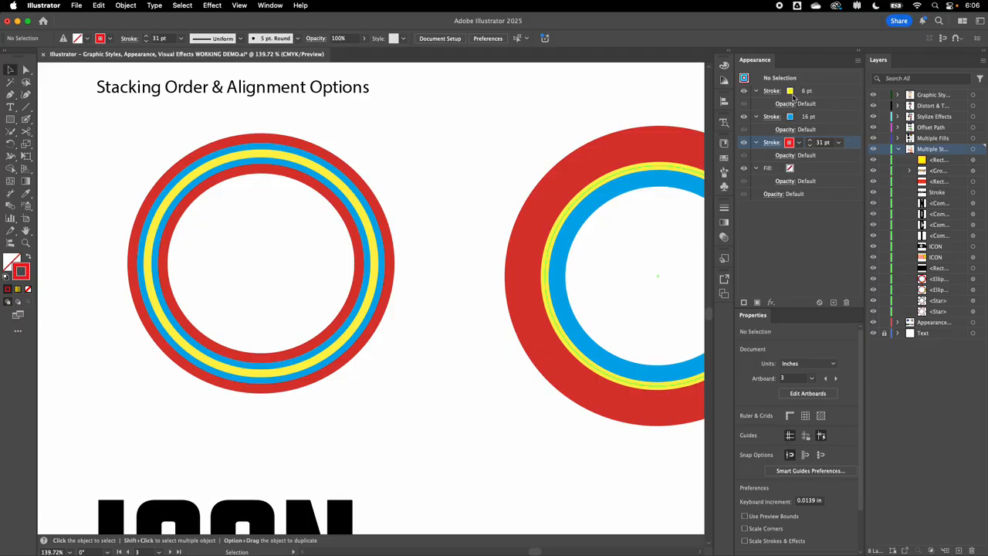
drag(851, 146, 852, 85)
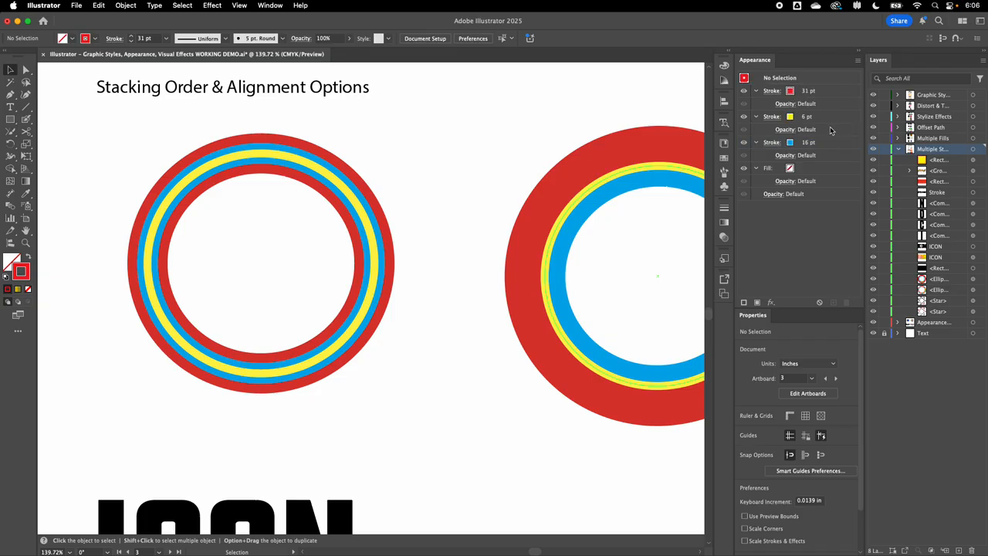
Step: Try moving the first ring's red 31 pt stroke above the other strokes, and restore the yellow, blue, red order
click(350, 201)
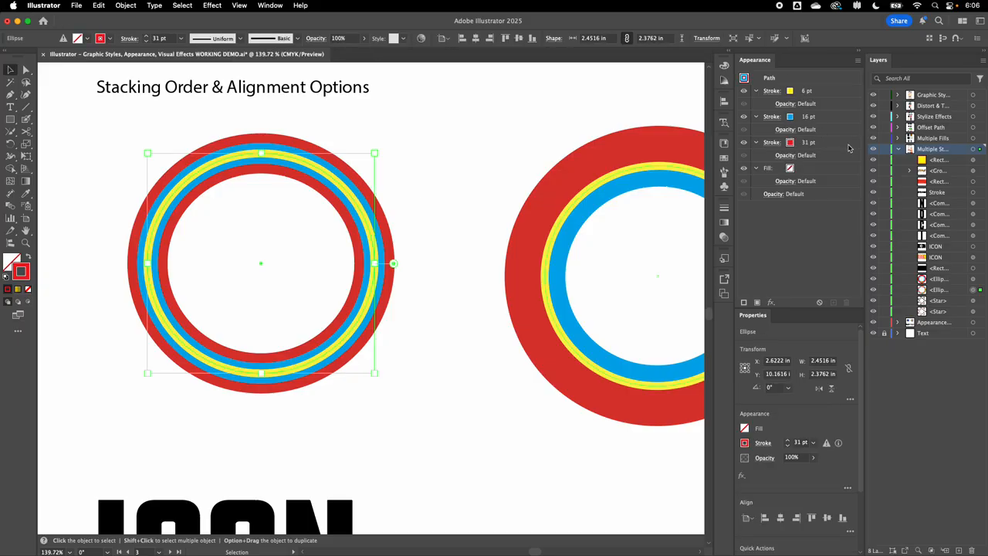
mouse_move(849, 148)
mouse_down()
mouse_move(835, 89)
mouse_move(850, 91)
mouse_up()
click(835, 117)
drag(837, 144, 848, 112)
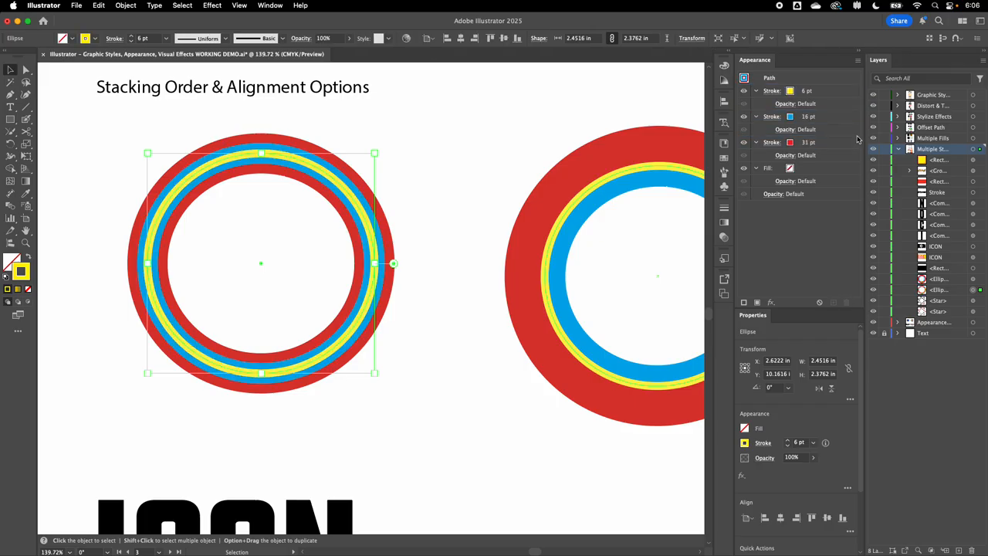
Step: Compare the underlying paths of the two rings in Outline view and return to Preview
scroll(487, 232, right, 2)
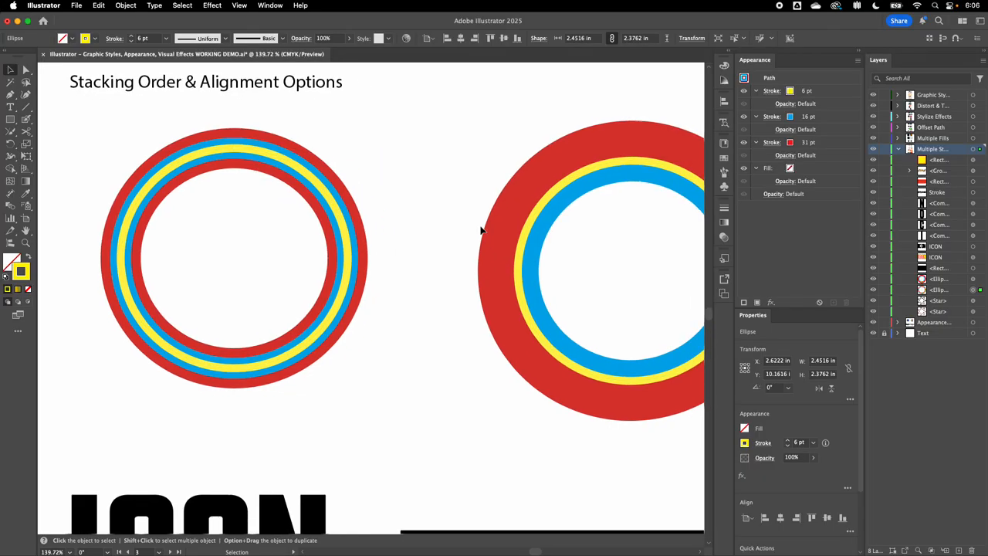
scroll(548, 238, right, 2)
scroll(549, 239, down, 1)
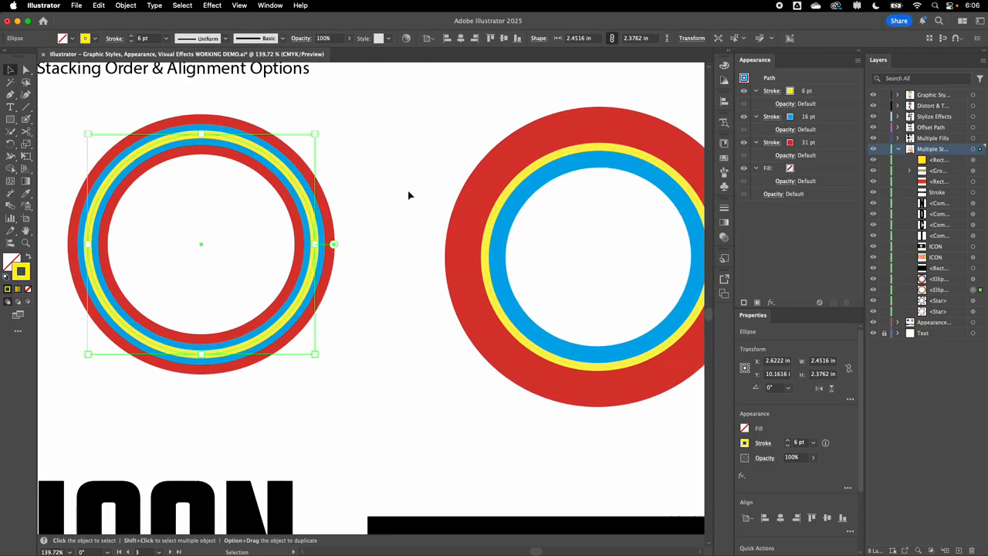
scroll(371, 205, down, 2)
click(375, 171)
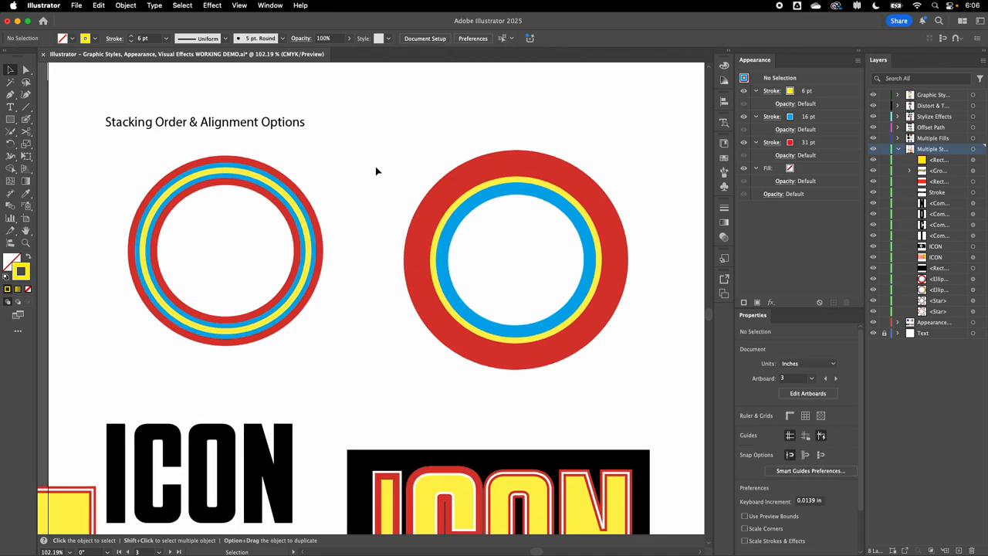
scroll(376, 170, up, 1)
key(super+y)
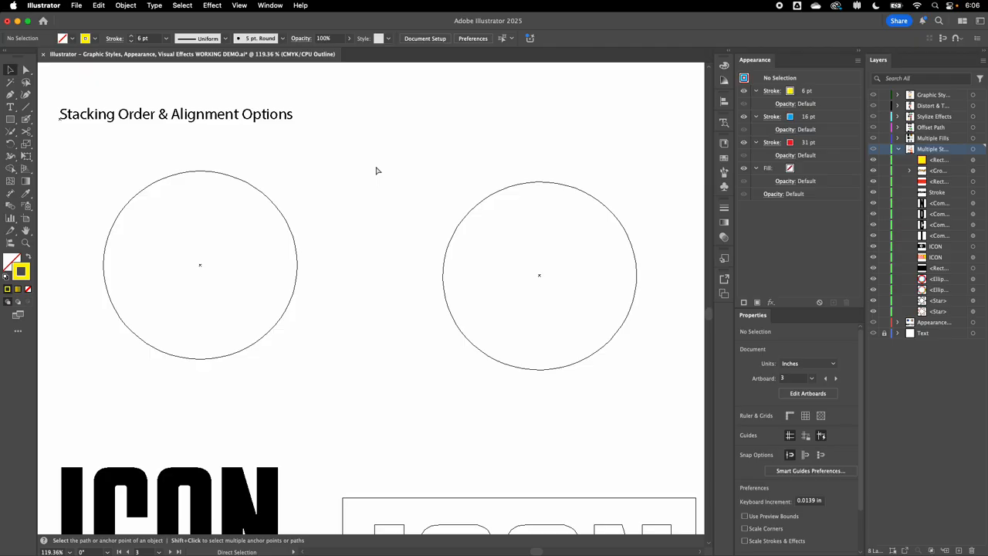
key(super+y)
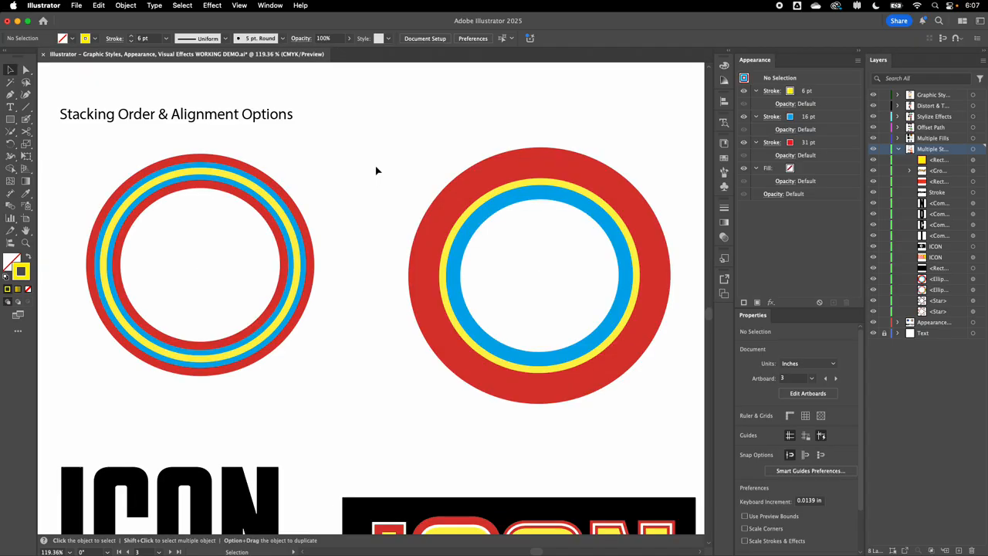
Step: Compare the stroke settings of the two rings and check the alignment of the first ring's red stroke
click(287, 228)
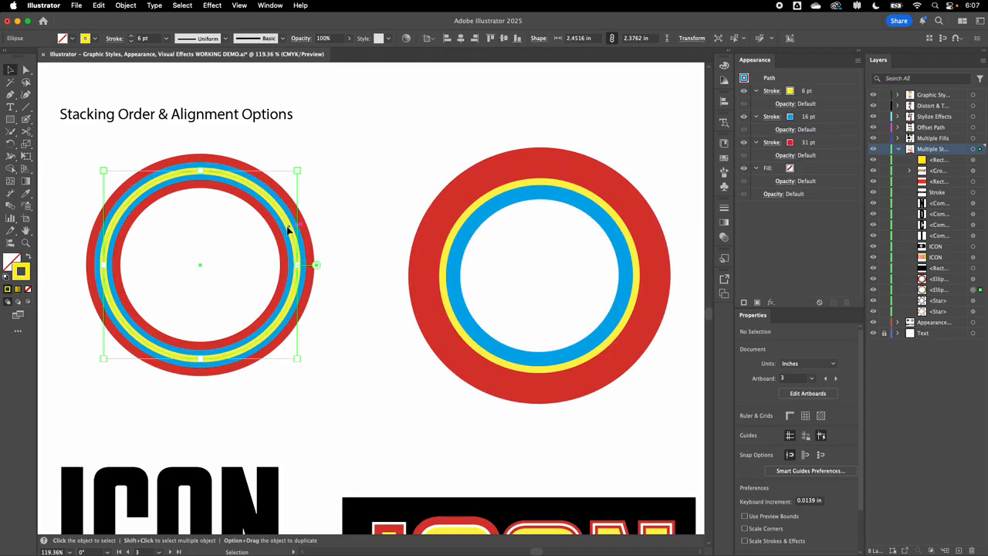
click(494, 193)
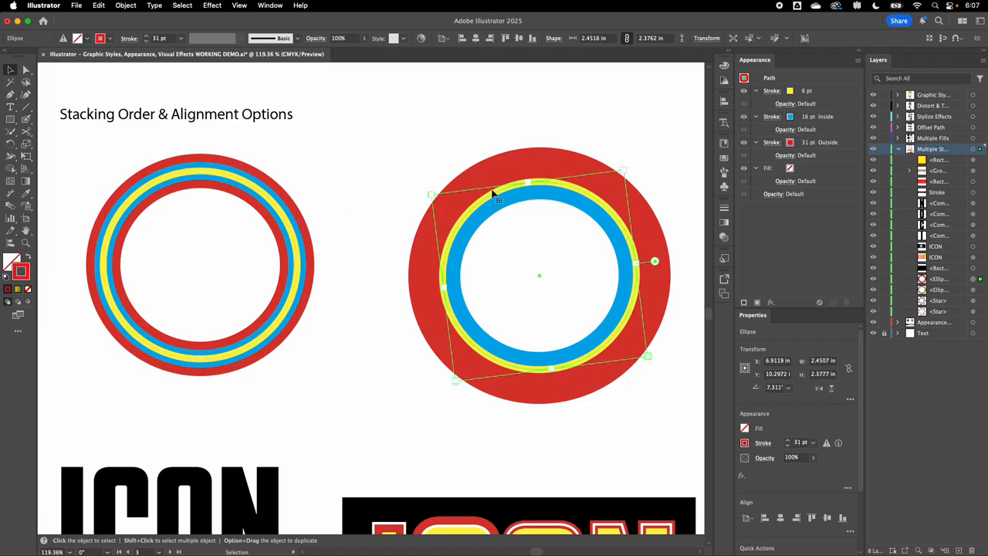
click(284, 221)
click(501, 188)
click(288, 221)
click(286, 221)
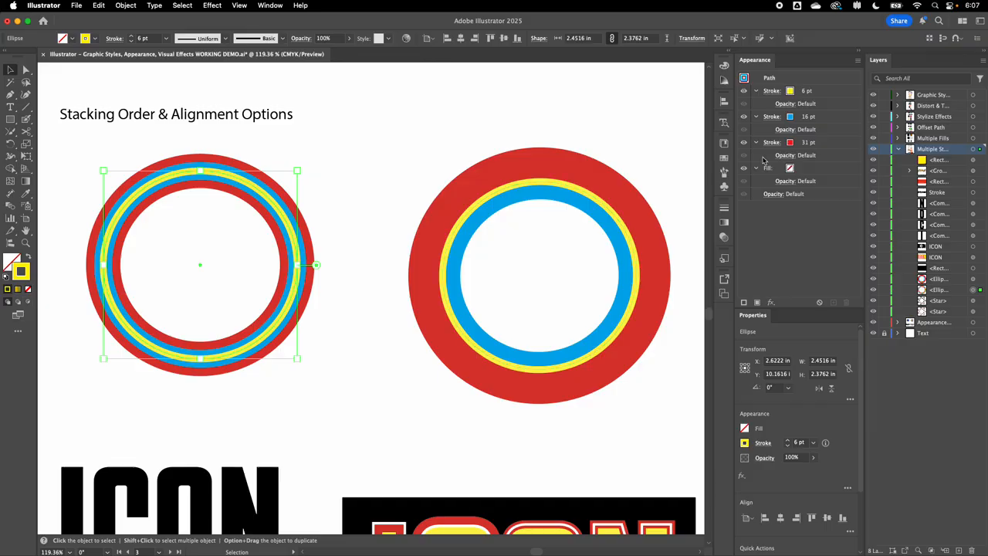
click(770, 146)
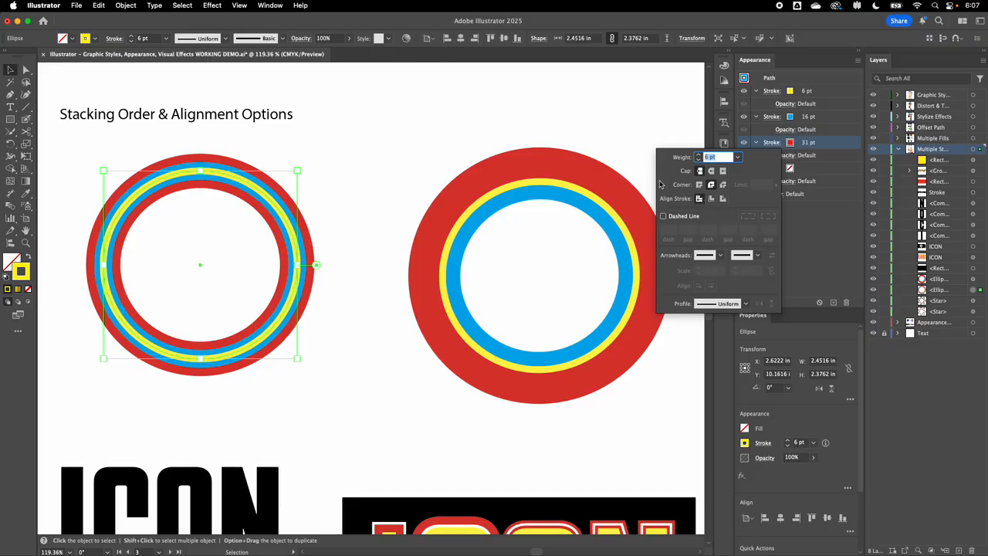
Step: Examine the alignment settings of the second ring's red, blue and yellow strokes
click(550, 179)
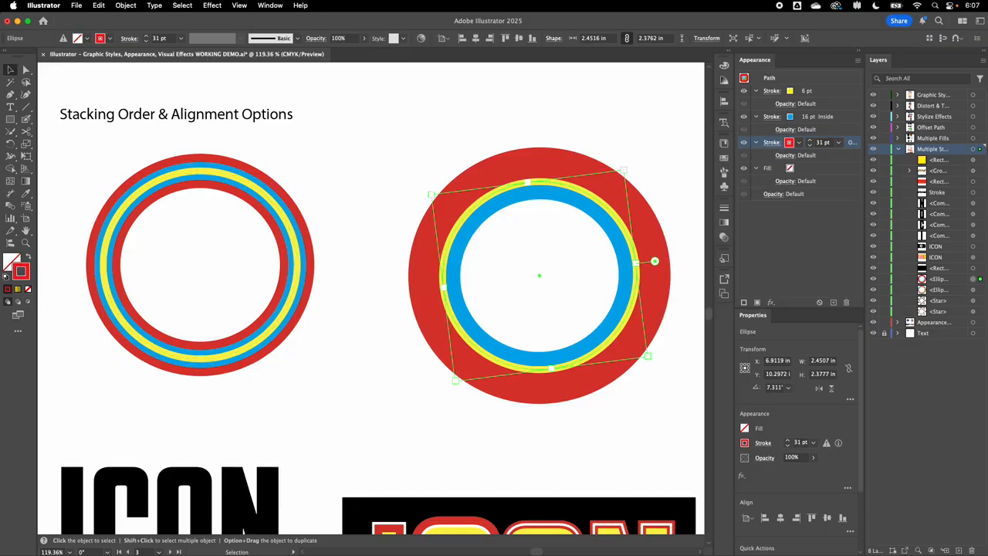
click(771, 142)
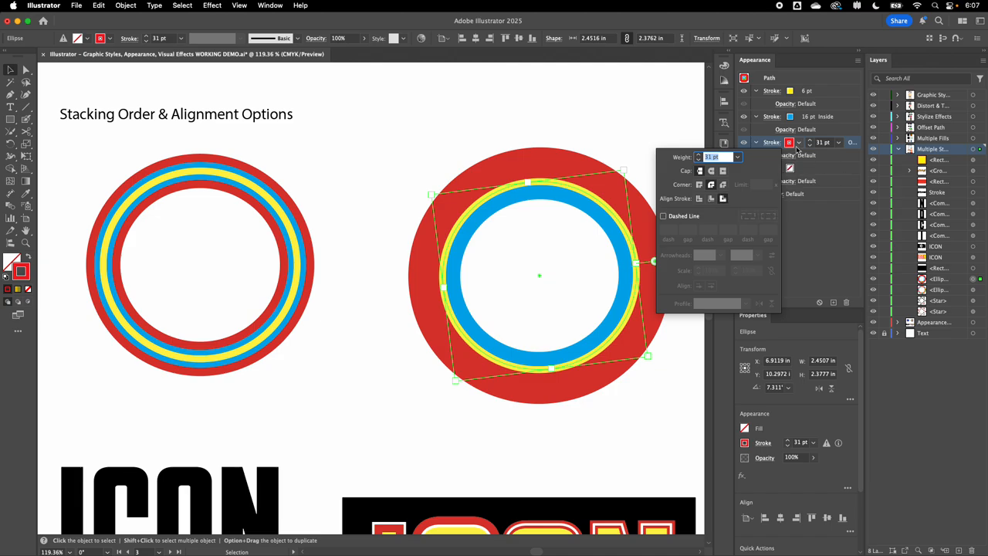
click(771, 116)
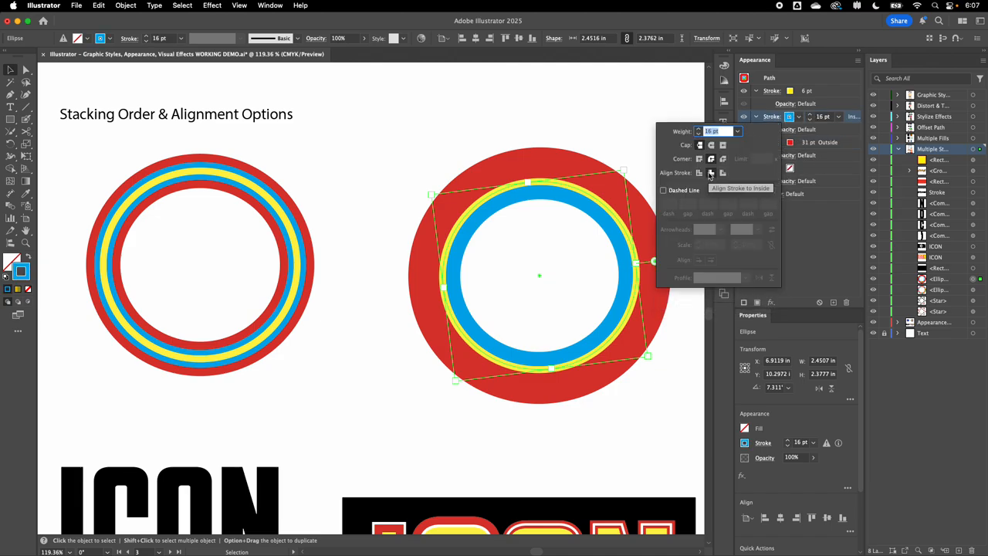
click(772, 91)
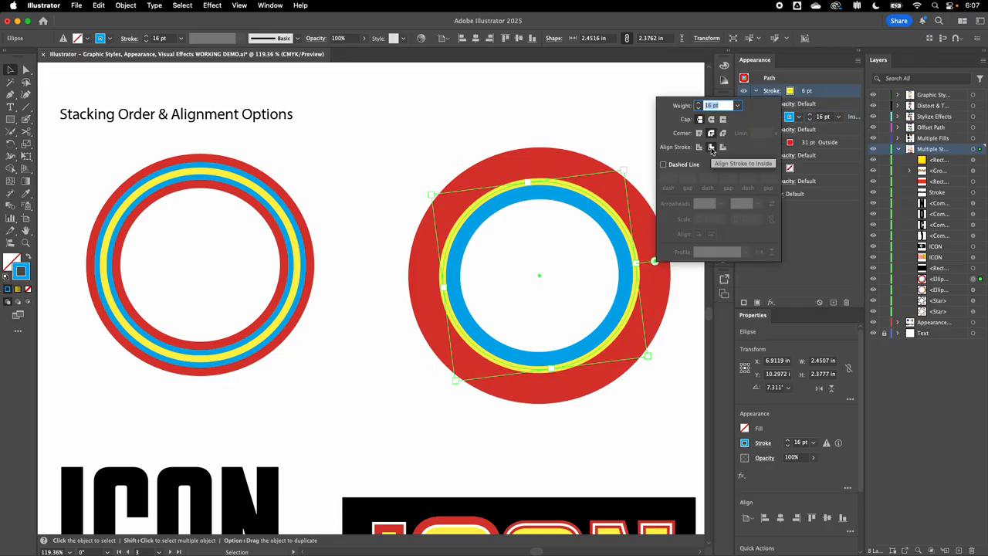
click(808, 145)
Step: Align the second ring's red 31 pt stroke to the inside of the path
click(771, 143)
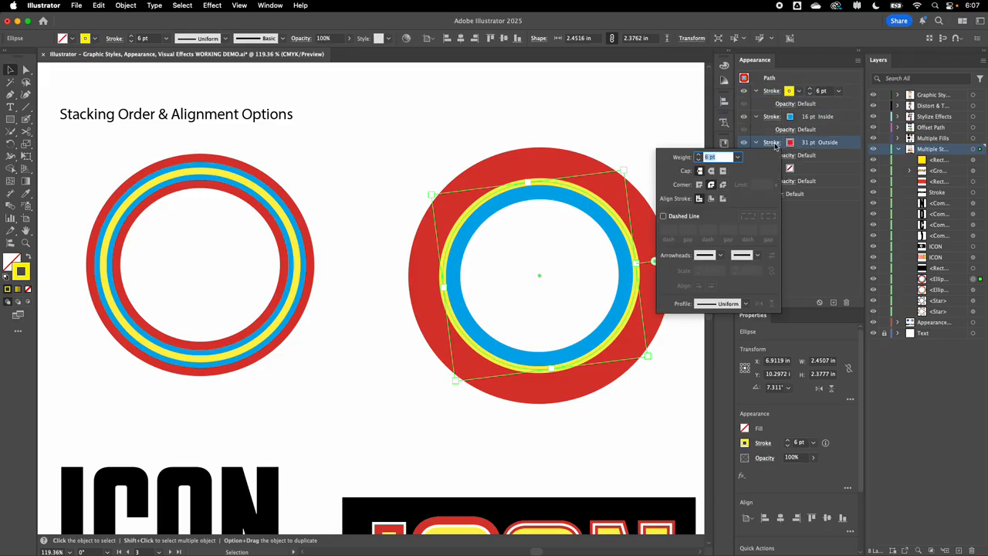
click(723, 198)
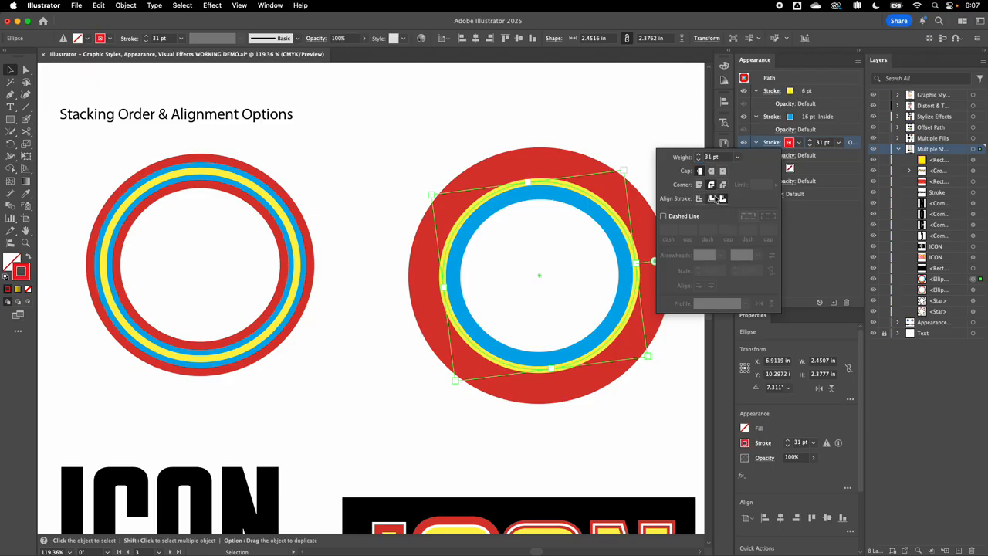
click(712, 198)
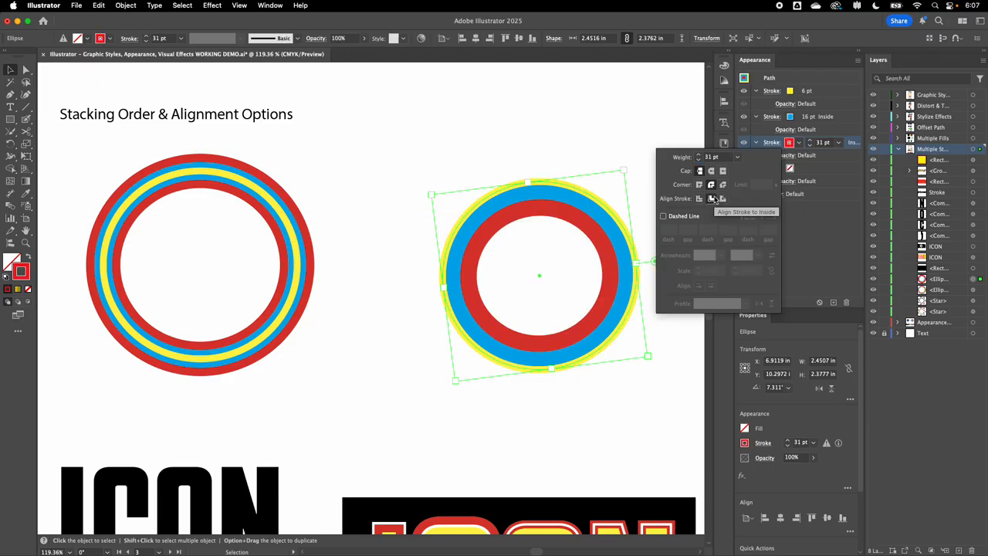
Step: Align the second ring's blue 16 pt stroke to the center of the path and deselect the ring
click(771, 116)
click(699, 173)
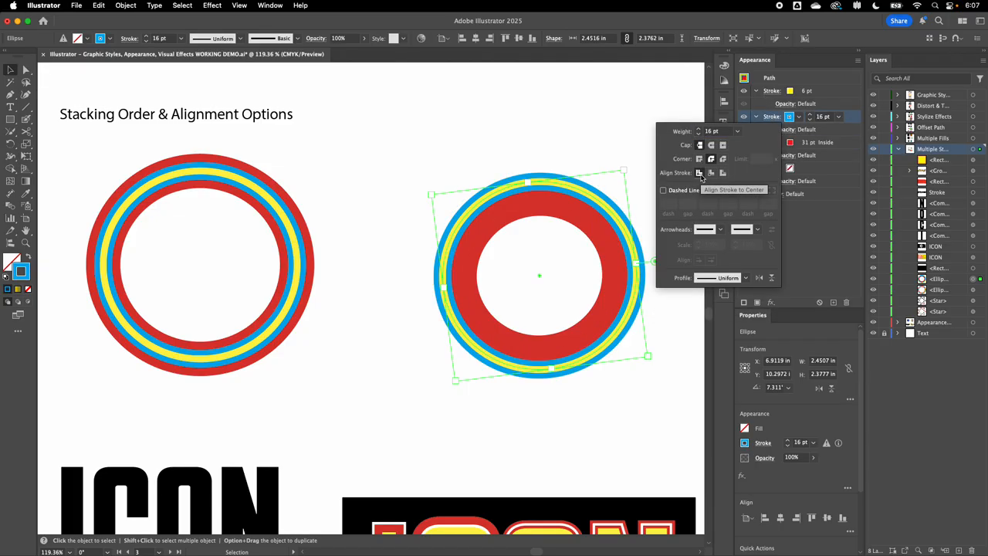
click(564, 146)
click(499, 161)
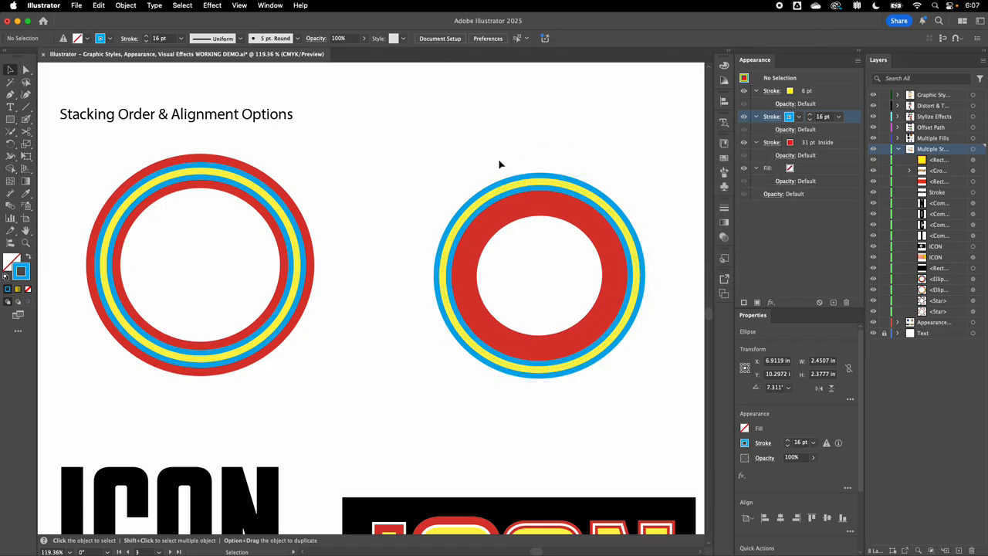
Step: Examine the ICON samples below the rings and inspect the appearance of the plain black text
click(577, 220)
scroll(576, 220, down, 6)
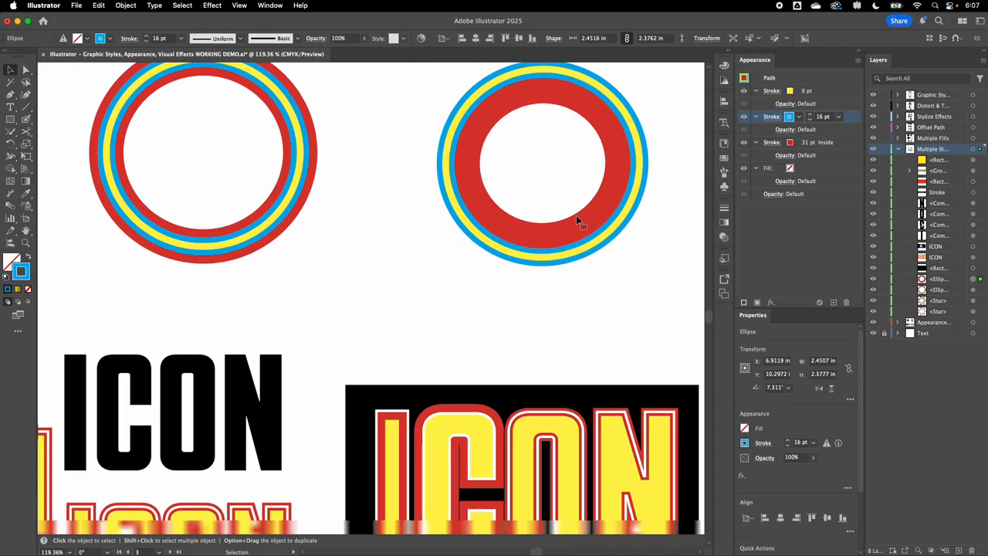
scroll(576, 220, left, 3)
scroll(576, 223, down, 2)
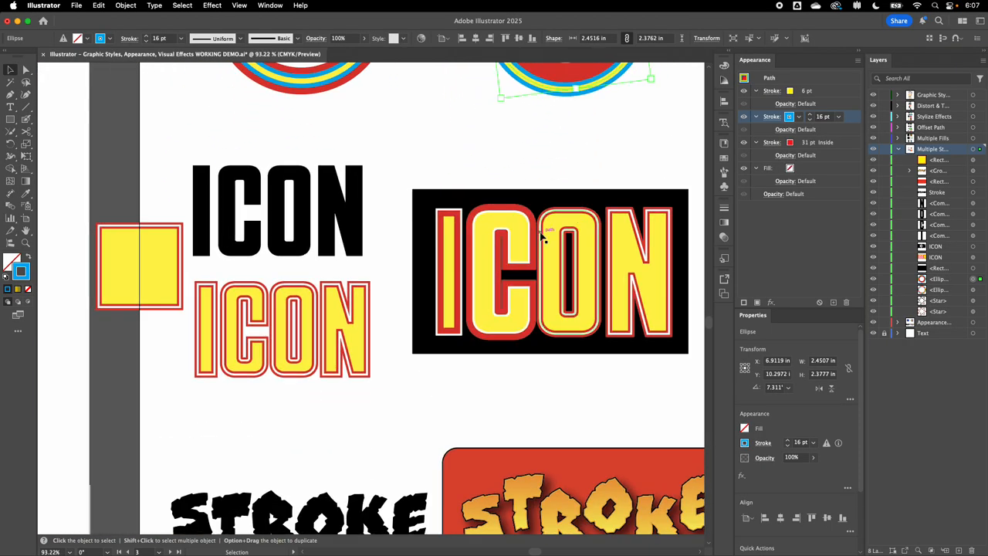
scroll(544, 232, up, 4)
scroll(542, 239, down, 3)
scroll(542, 240, left, 3)
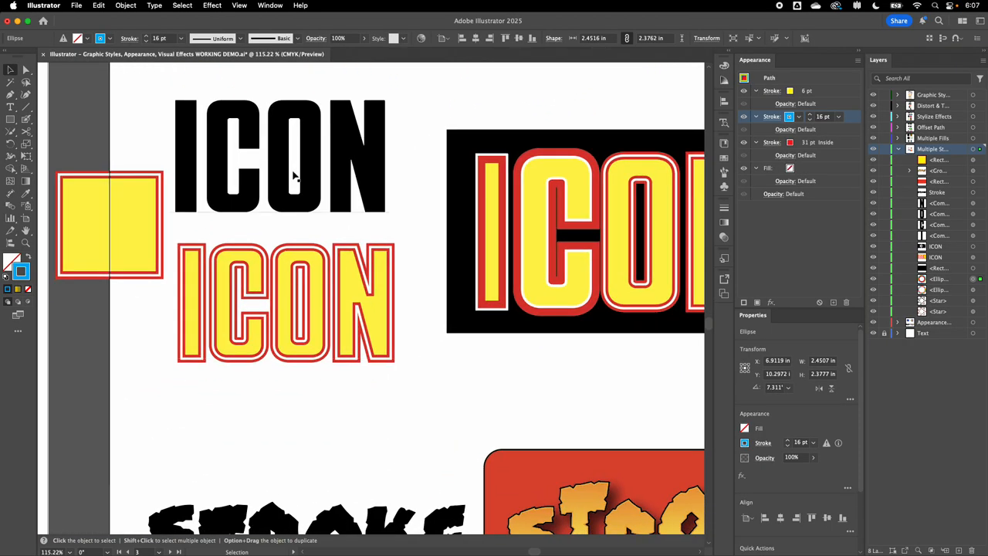
click(258, 190)
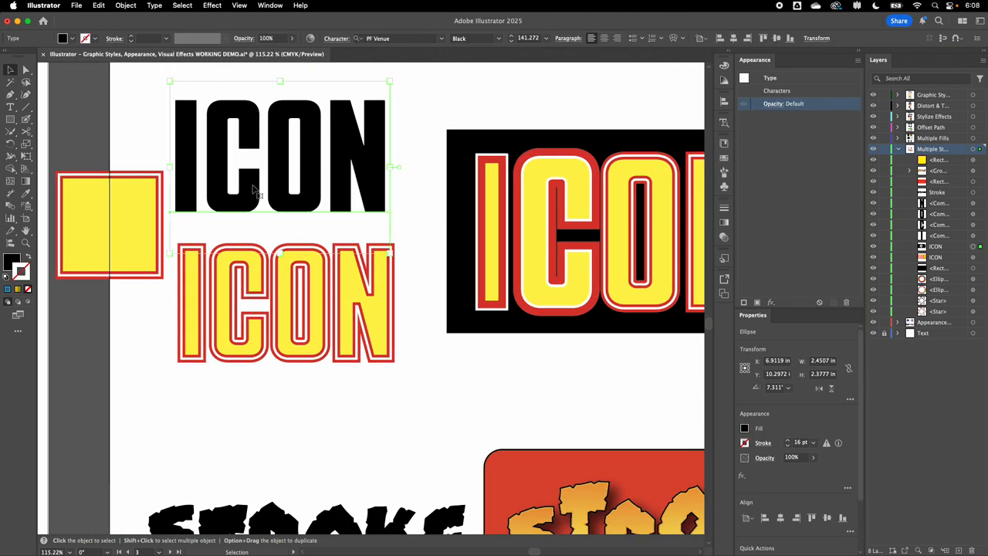
Step: Replace the yellow ICON text that has red and white strokes with the word LINE
click(276, 270)
double_click(265, 277)
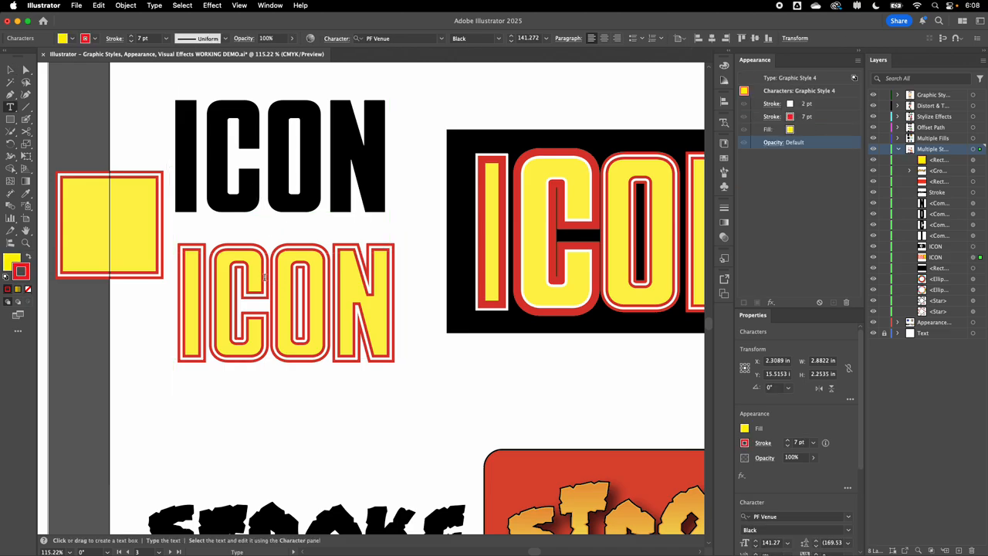
click(331, 290)
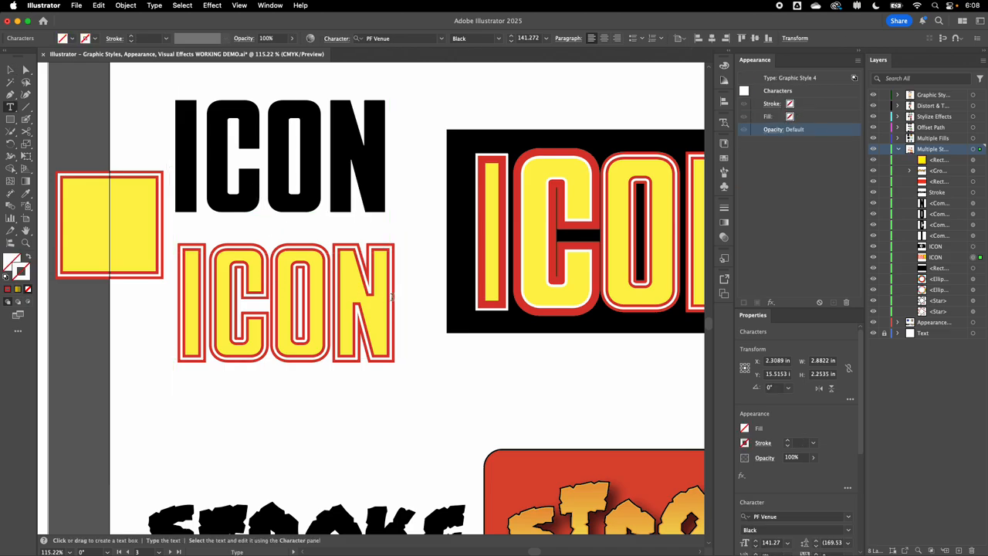
click(391, 296)
key(BackSpace)
key(BackSpace)
key(BackSpace)
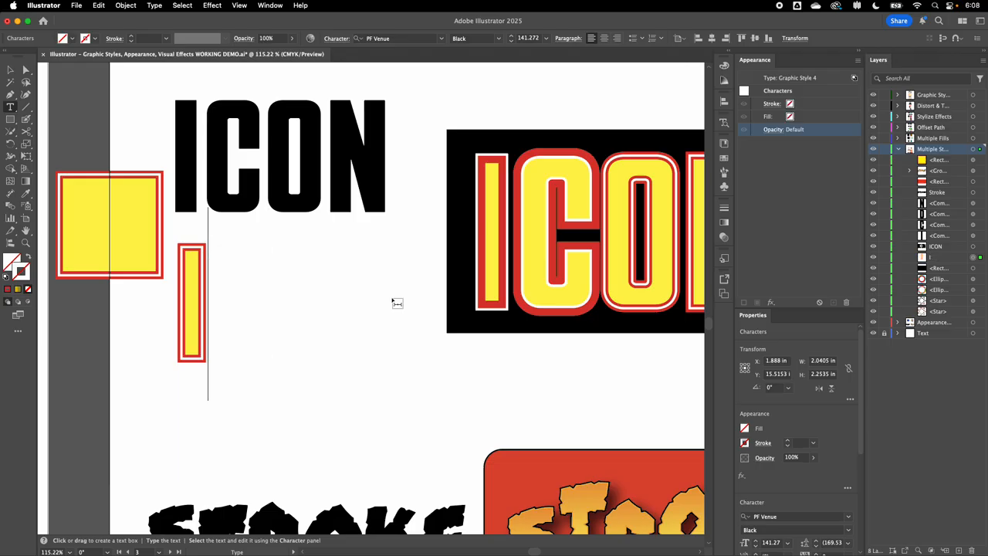
text(IN)
key(BackSpace)
key(BackSpace)
text(I)
key(BackSpace)
key(BackSpace)
text(L)
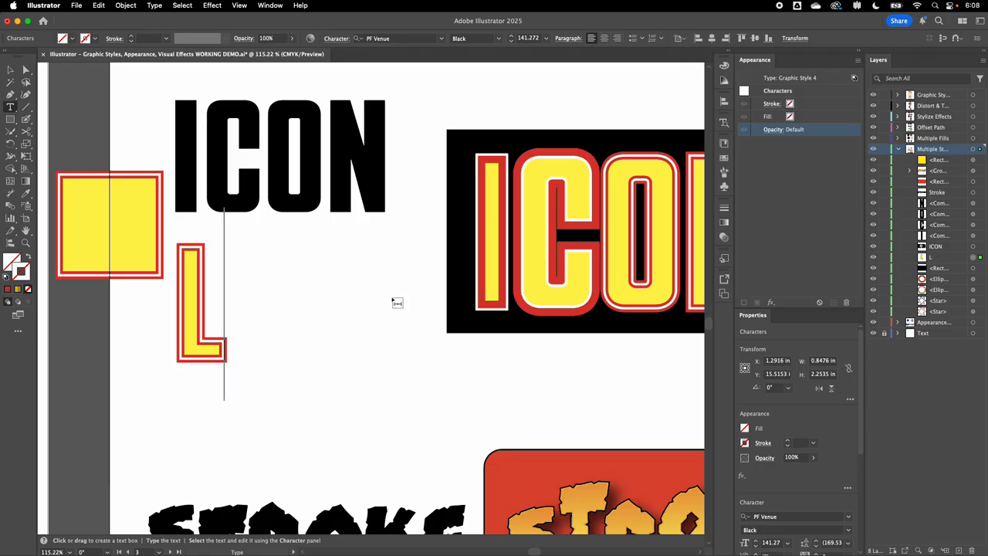
text(INE)
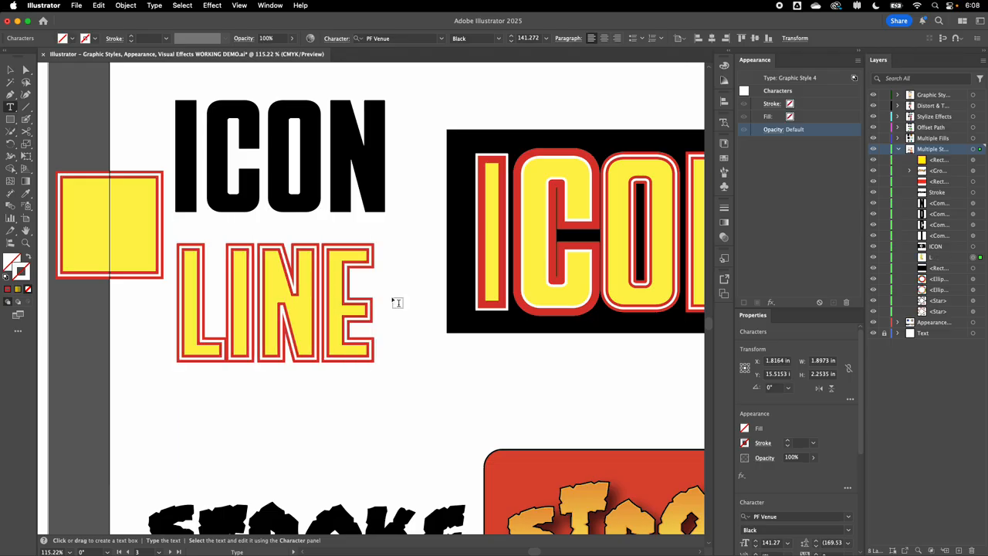
key(Escape)
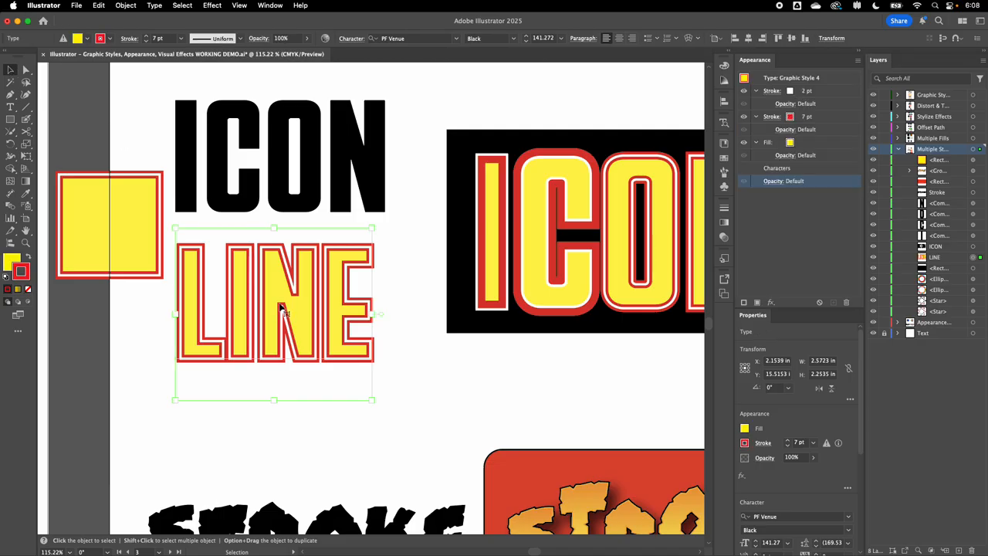
Step: Compare the LINE text's strokes and fill with the plain black ICON text and the ICON artwork on black
click(421, 315)
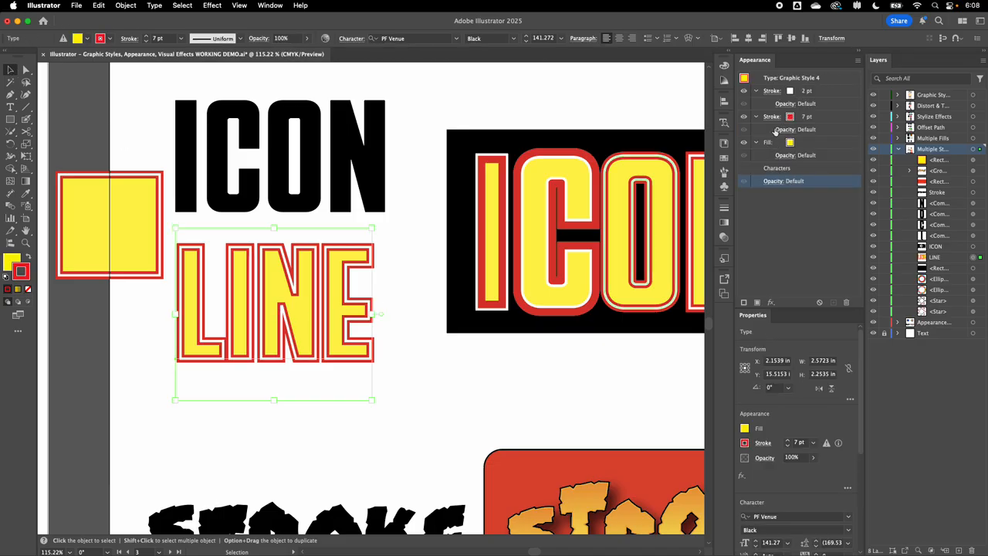
scroll(400, 327, right, 1)
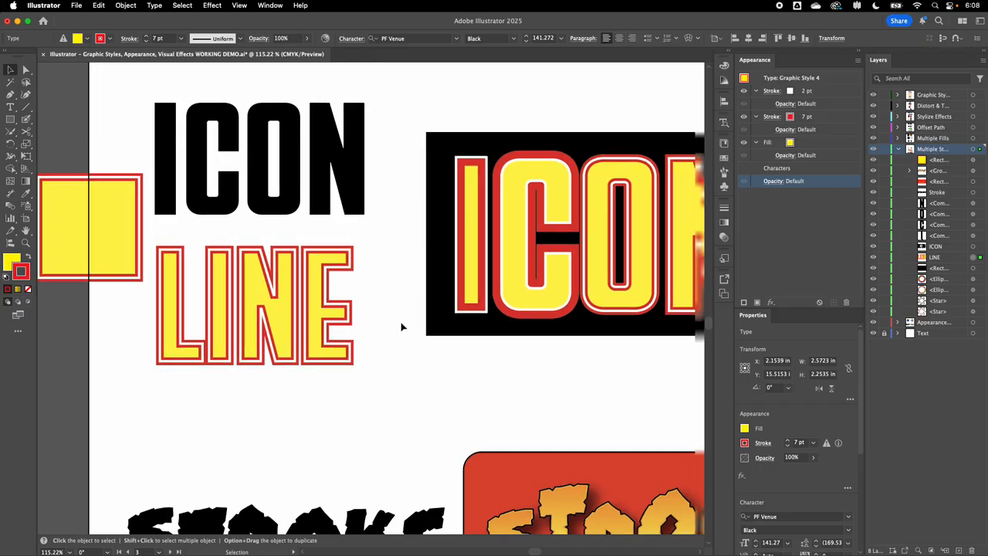
scroll(402, 326, right, 4)
scroll(300, 335, left, 4)
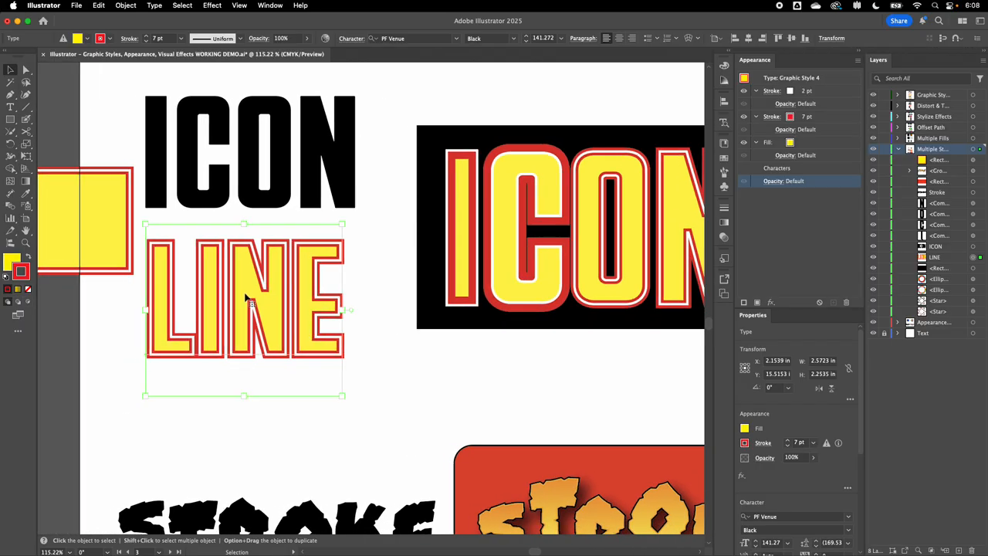
click(389, 263)
click(329, 252)
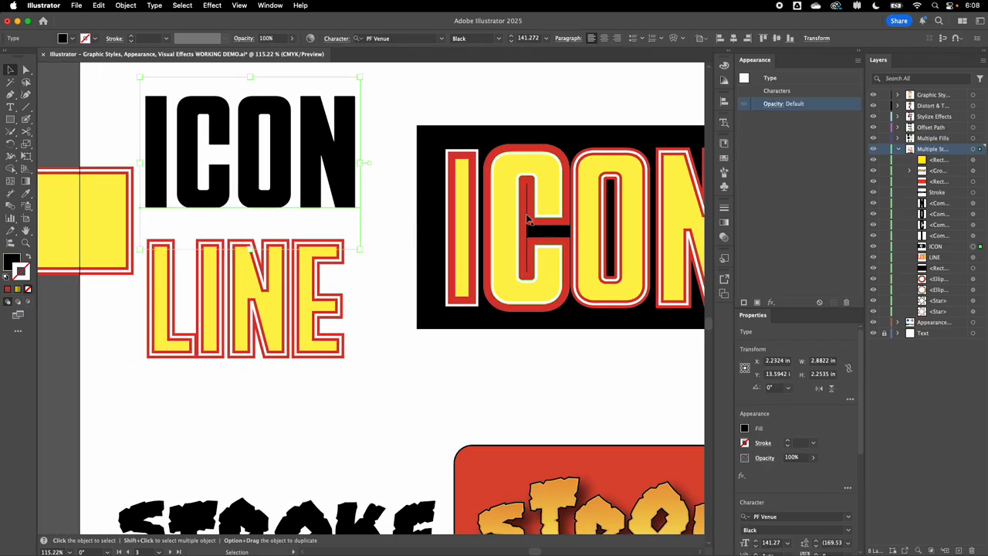
click(325, 281)
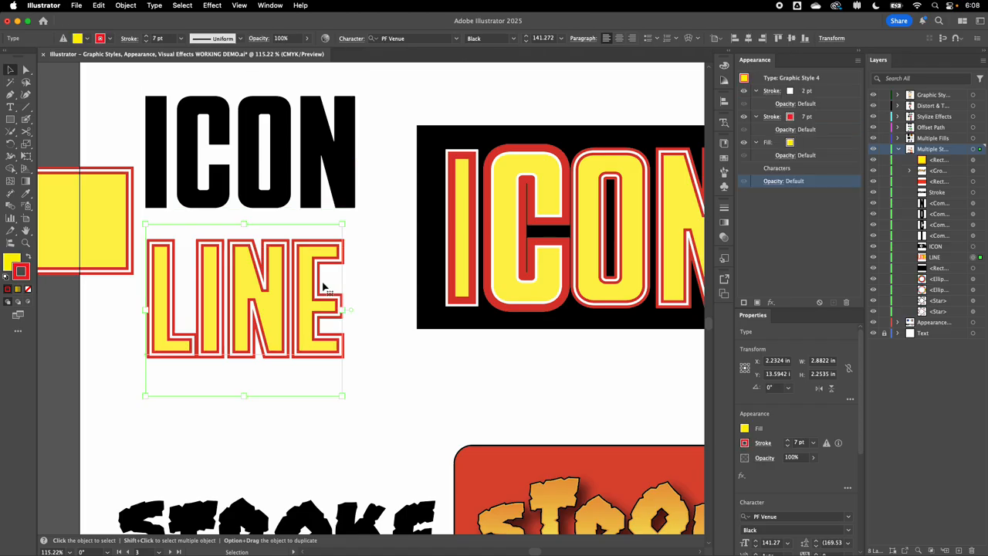
Step: Check the alignment options of the LINE text's red 7 pt stroke
click(757, 143)
click(773, 118)
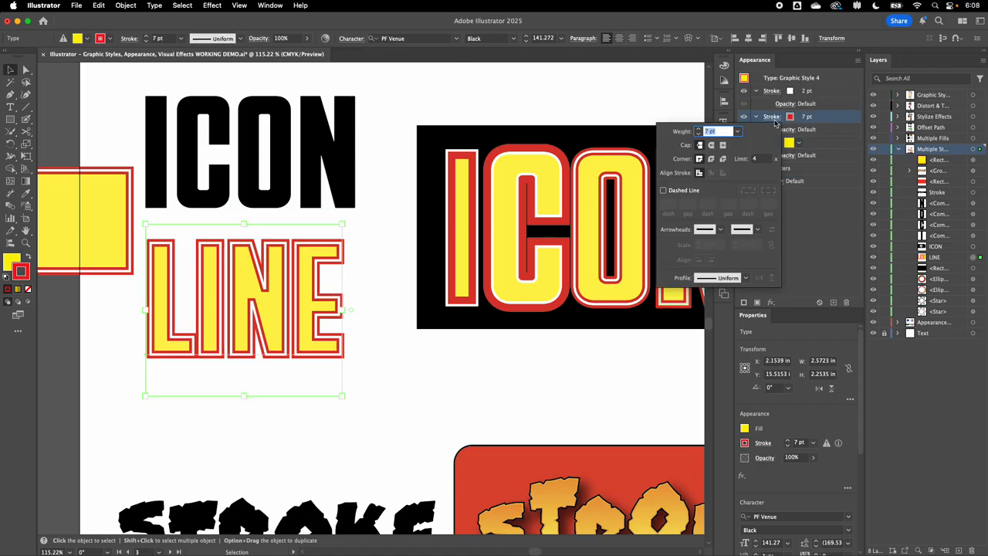
click(698, 174)
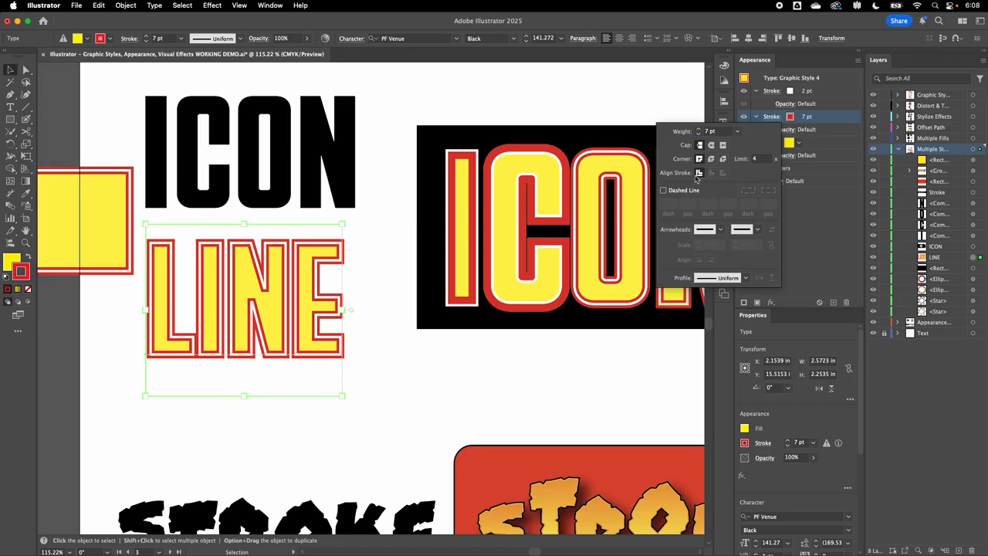
click(490, 103)
Step: Switch to outline view and compare the live ICON and LINE text with the outlined ICON letters
scroll(494, 103, right, 2)
scroll(494, 103, up, 1)
key(super+y)
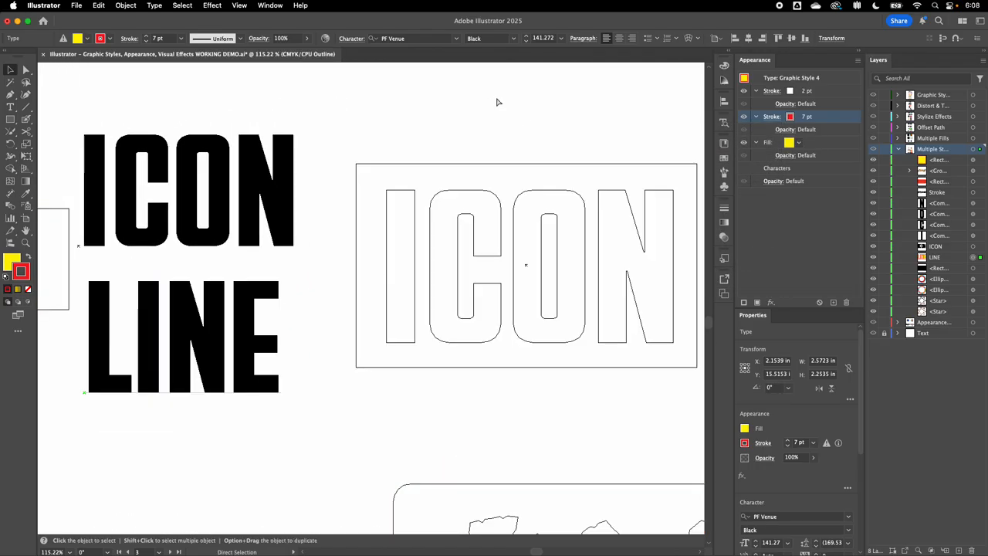
key(v)
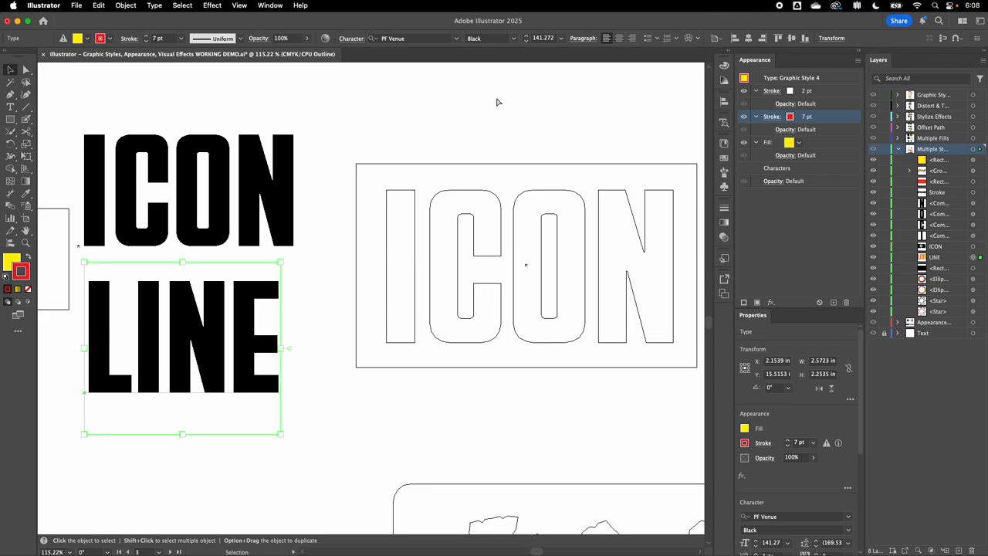
key(a)
key(v)
Step: Convert the LINE text to outlines, deselect it and restore the preview display
click(291, 326)
click(232, 340)
click(155, 5)
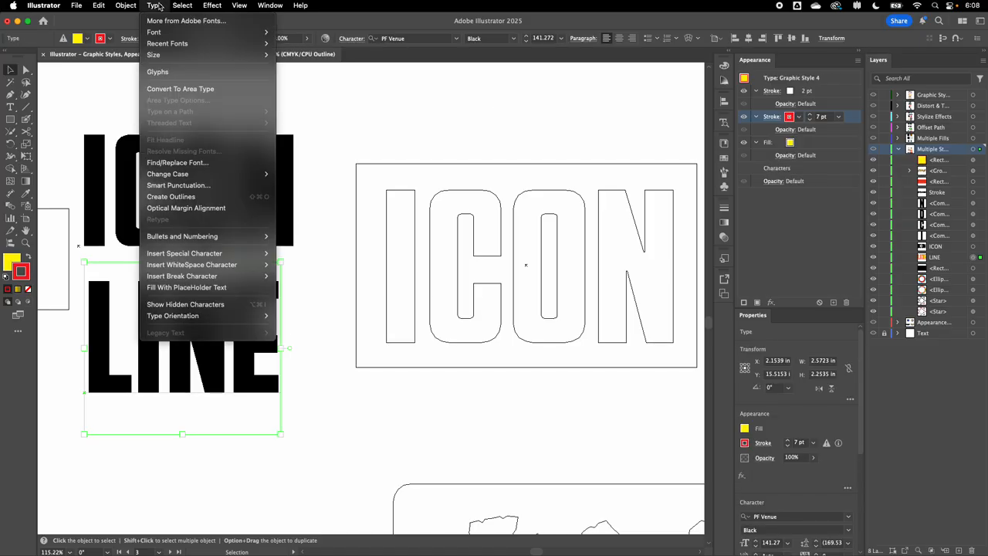
click(186, 199)
click(322, 263)
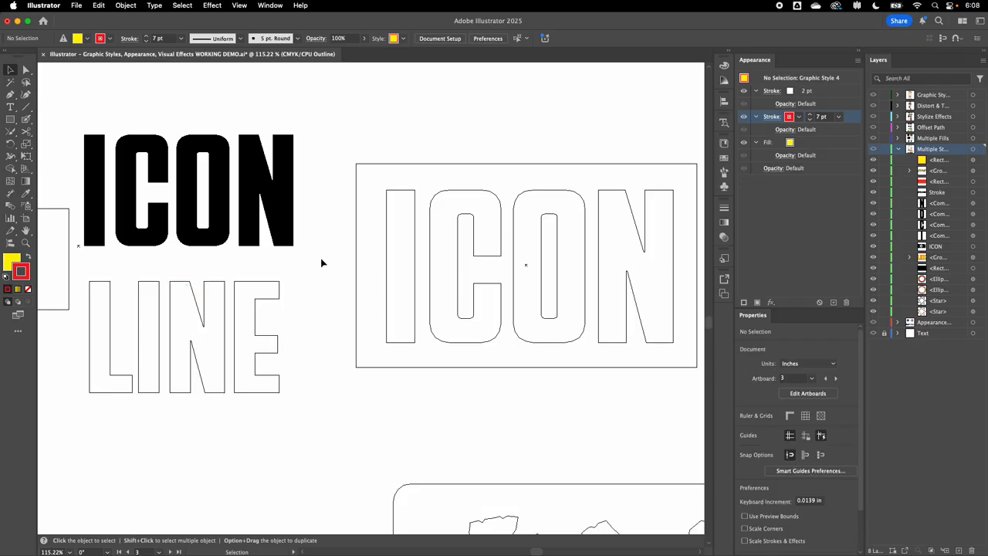
key(super+y)
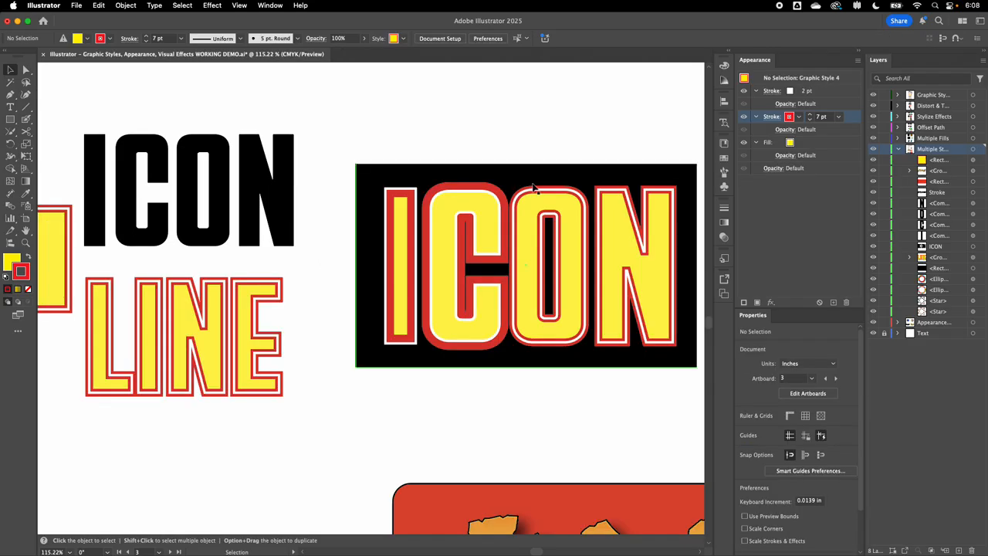
Step: Inspect the red stroke's alignment on the letter I in the black-backed ICON artwork and compare it with the other letters
click(400, 253)
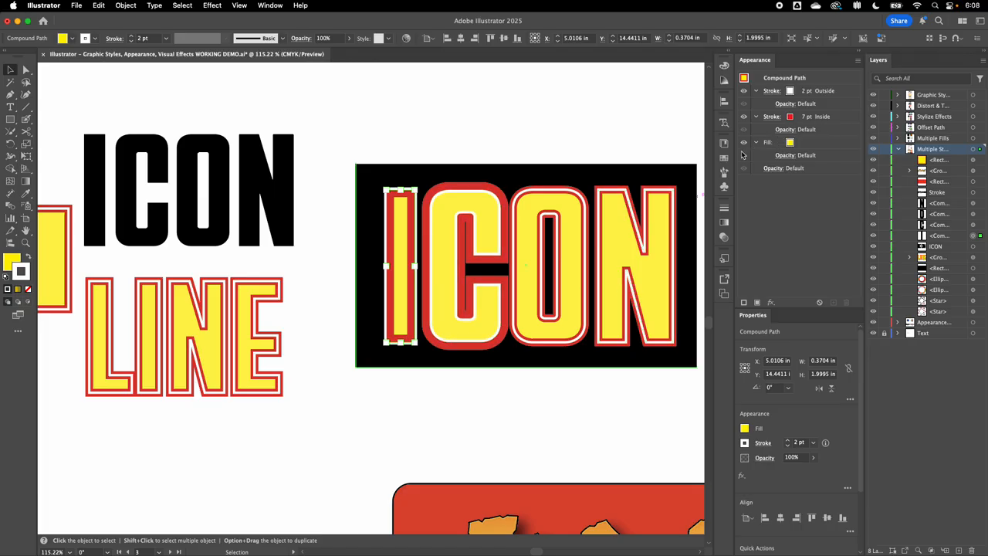
click(487, 160)
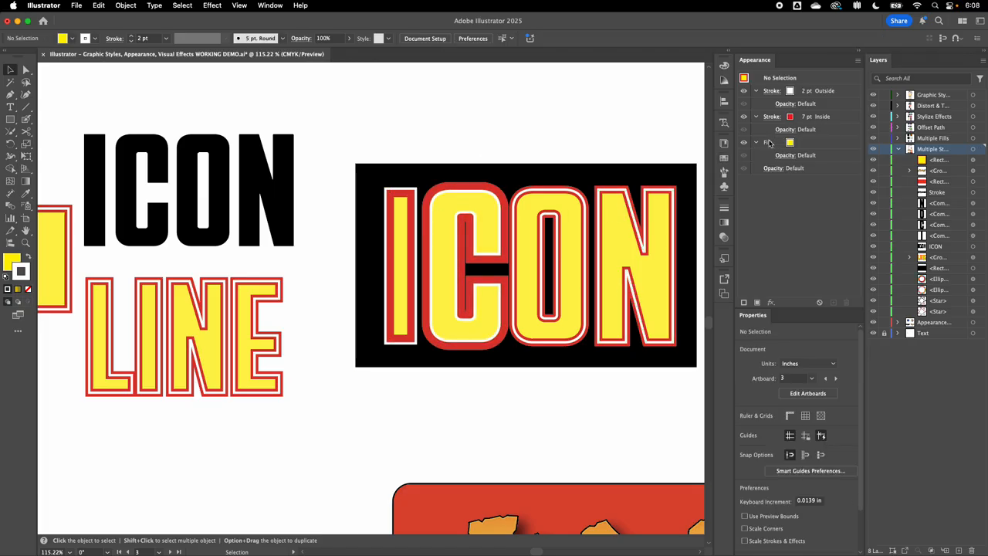
click(402, 222)
click(770, 145)
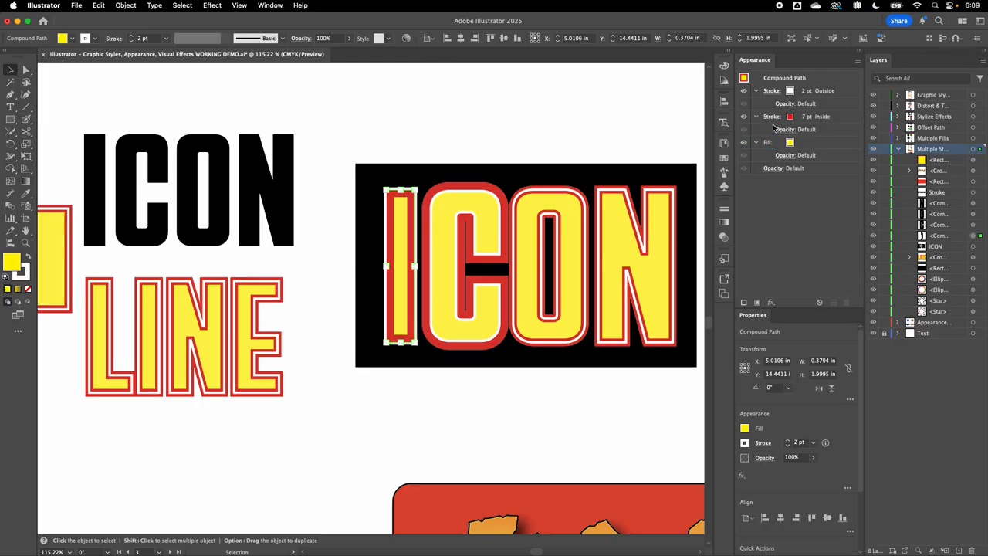
click(771, 117)
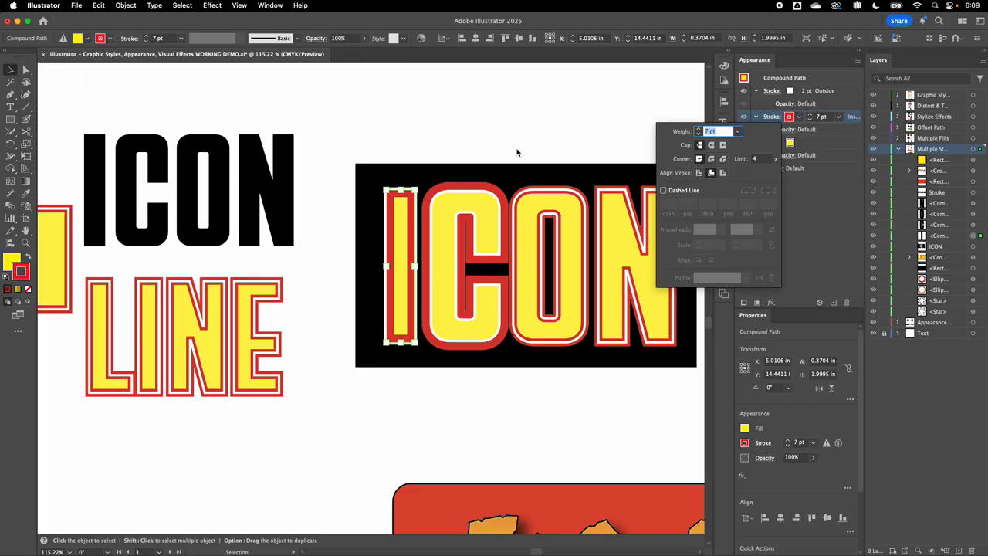
scroll(500, 217, up, 3)
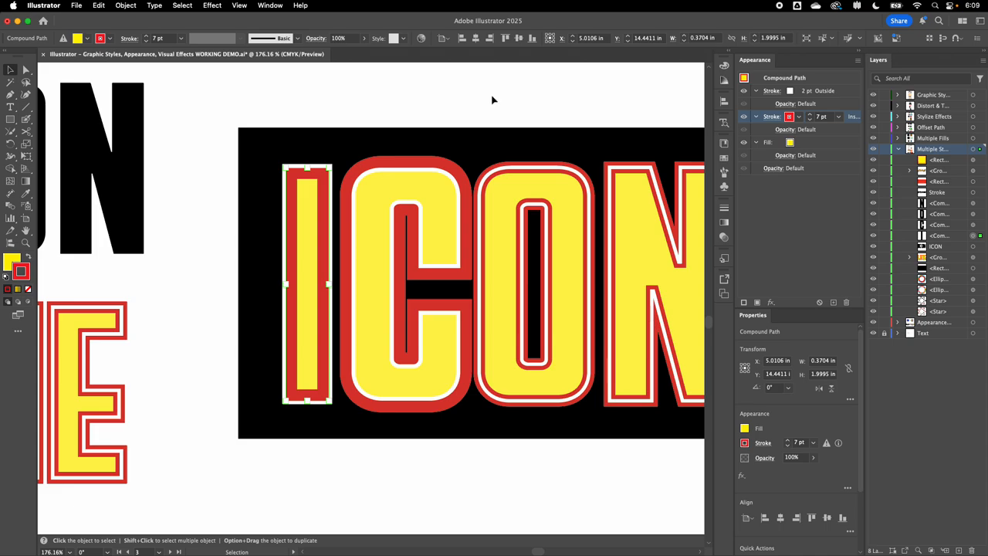
click(492, 99)
scroll(478, 194, down, 1)
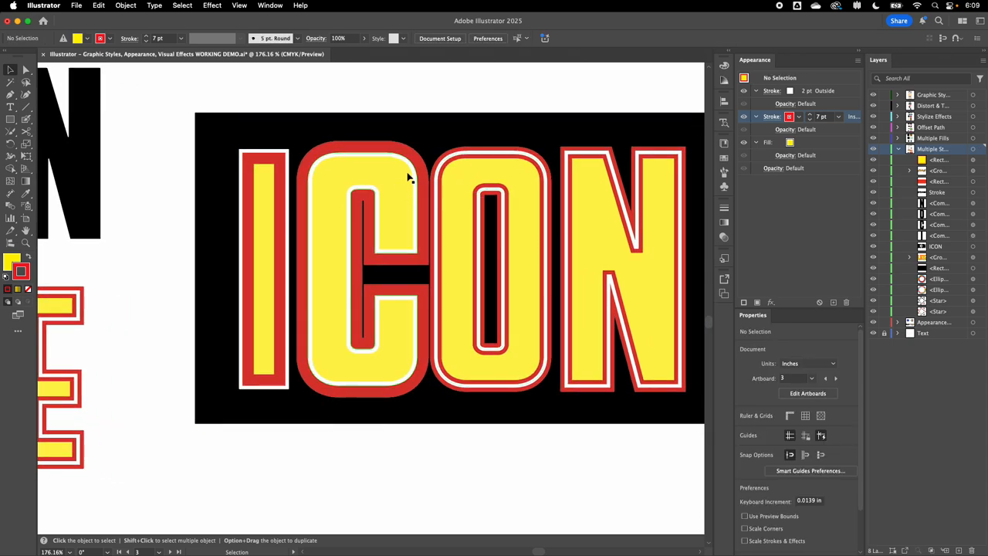
scroll(579, 159, down, 1)
scroll(585, 160, down, 1)
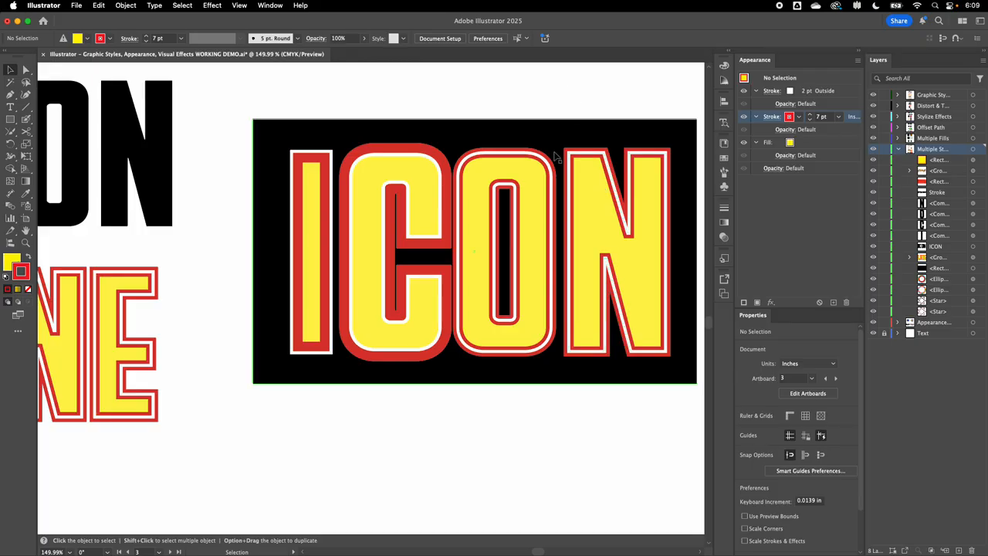
Step: Examine the orange gradient STROKE lettering on the red rounded rectangle
scroll(554, 157, down, 5)
scroll(496, 249, up, 5)
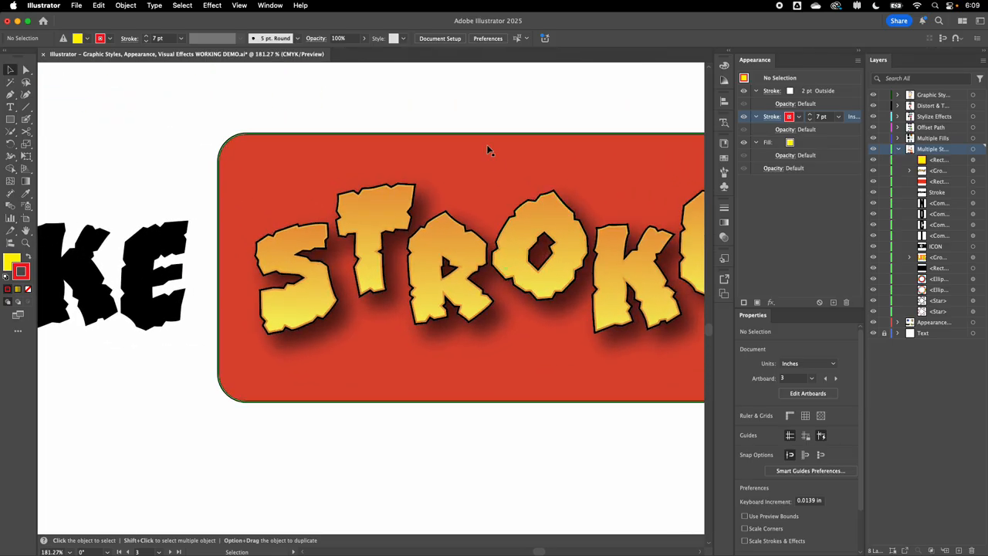
scroll(486, 146, down, 2)
scroll(486, 147, right, 3)
scroll(486, 147, right, 2)
scroll(486, 147, up, 1)
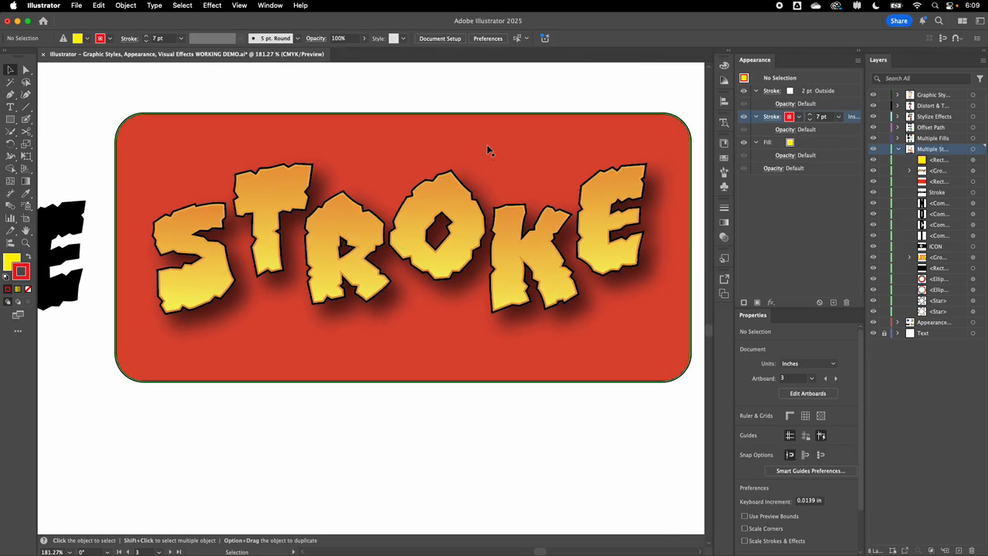